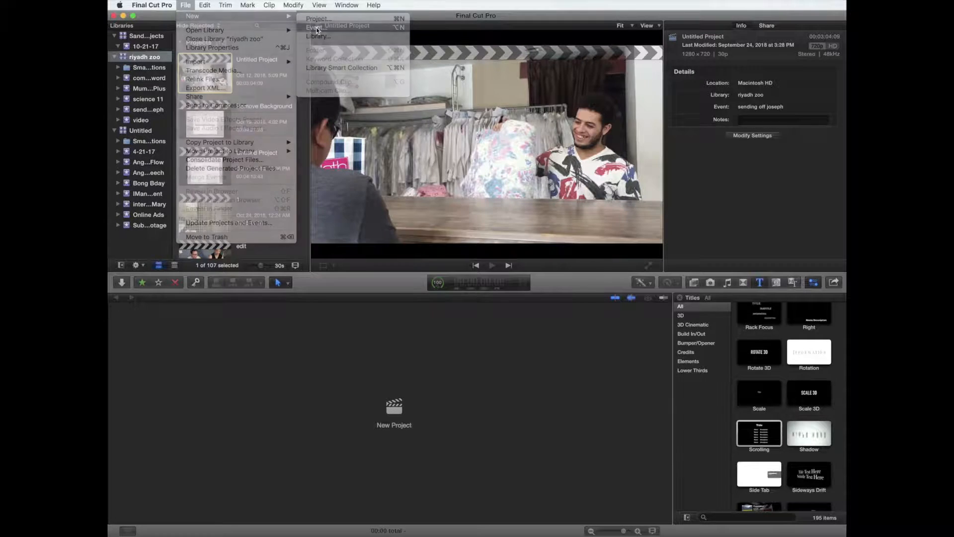
- Create an event named Comped10 in the riyadh zoo library and a project named assign 2 in that event
click(317, 28)
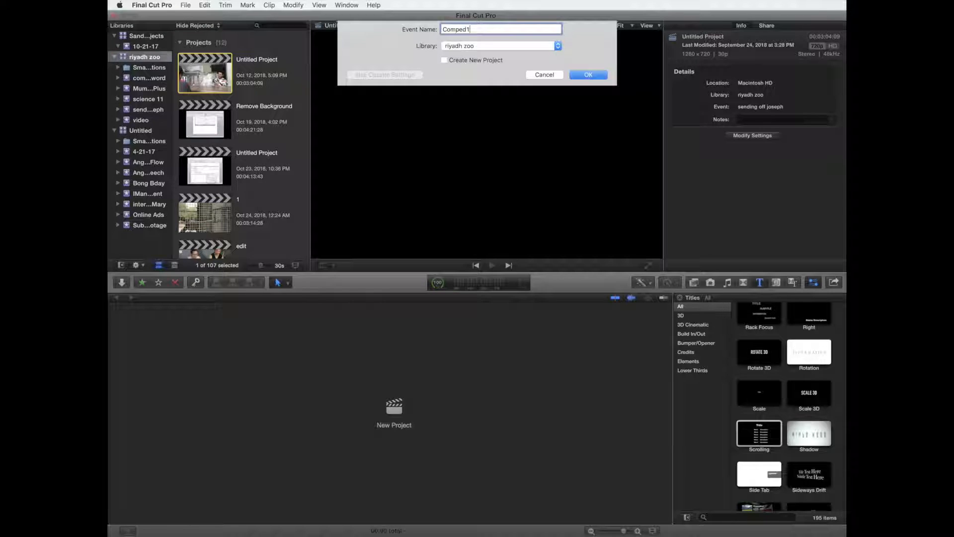
key(Return)
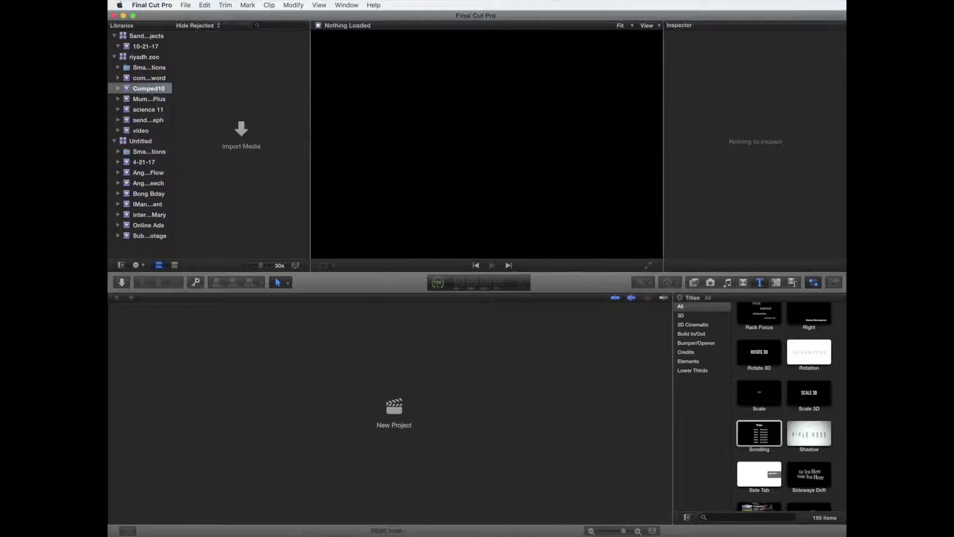
click(185, 6)
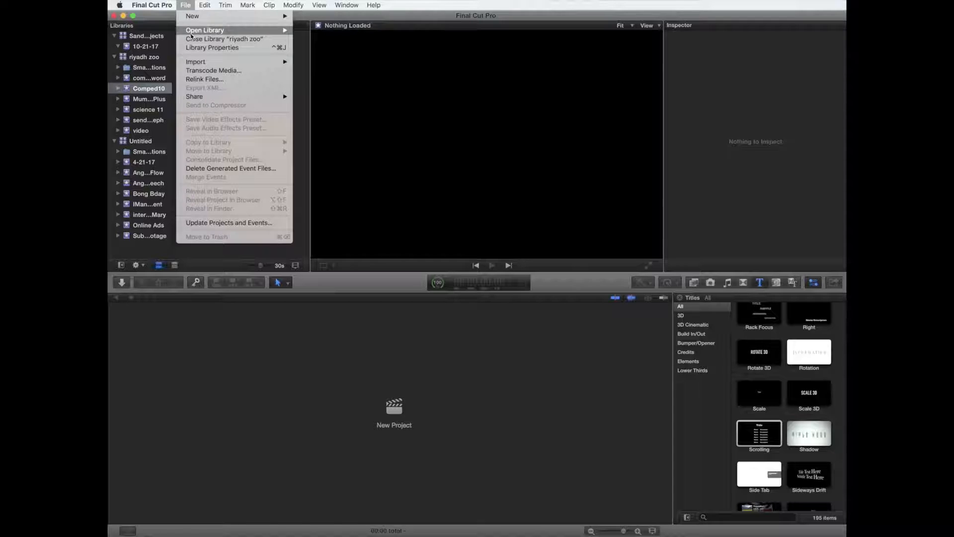
mouse_move(198, 15)
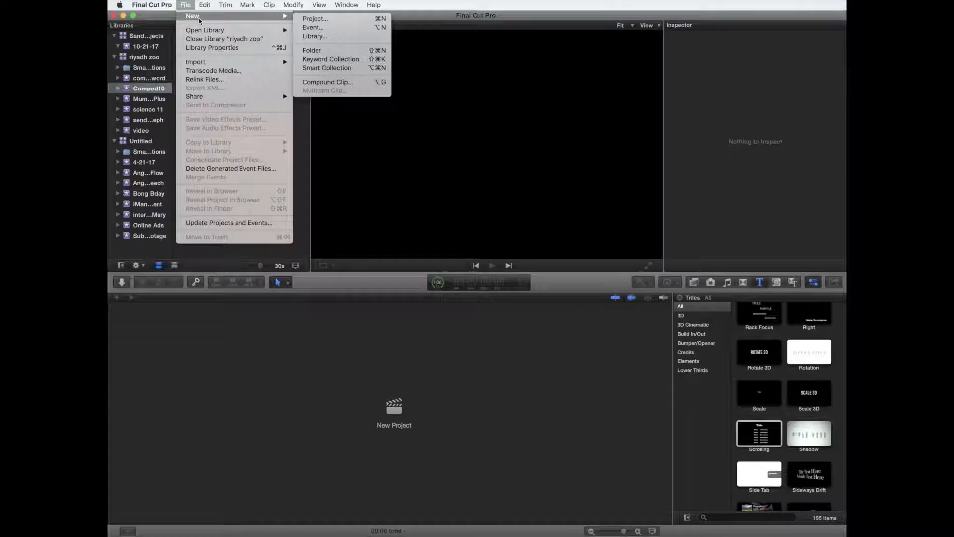
click(315, 20)
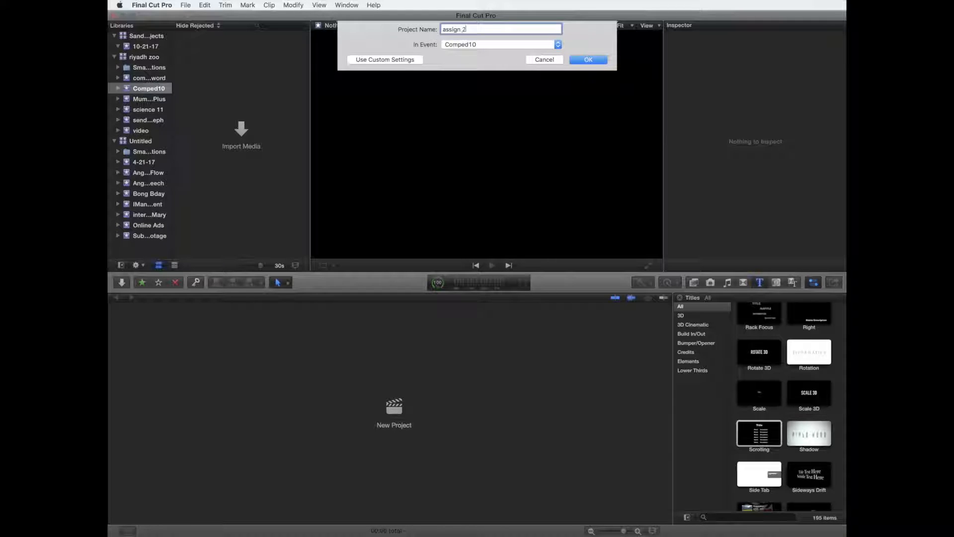
text(assign 2)
click(586, 59)
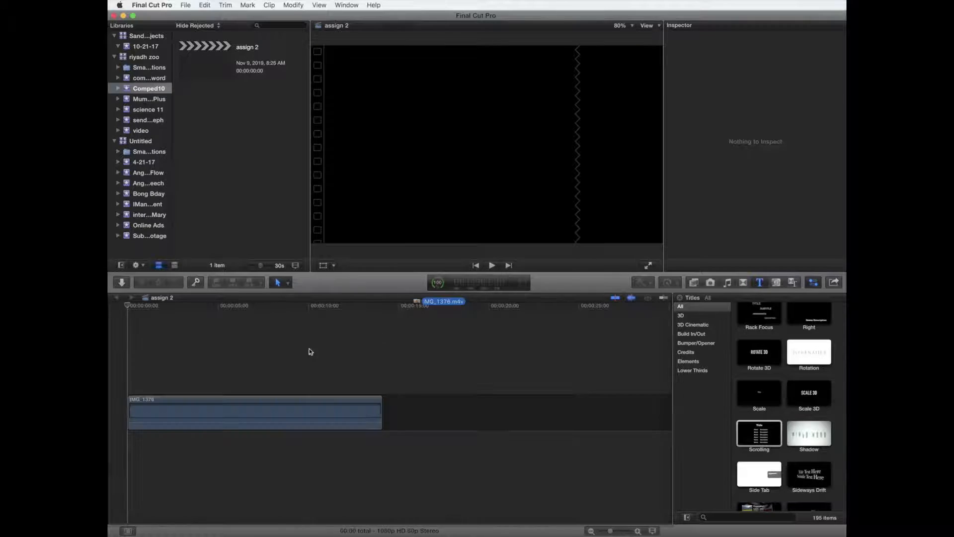
- Add the IMG_1376.m4v video to the start of the assign 2 timeline
drag(309, 349, 181, 408)
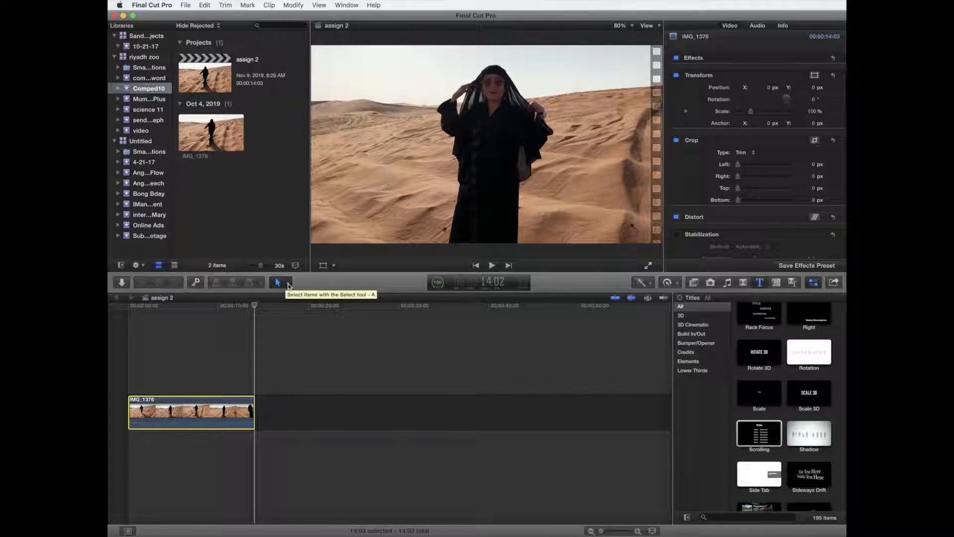
click(288, 283)
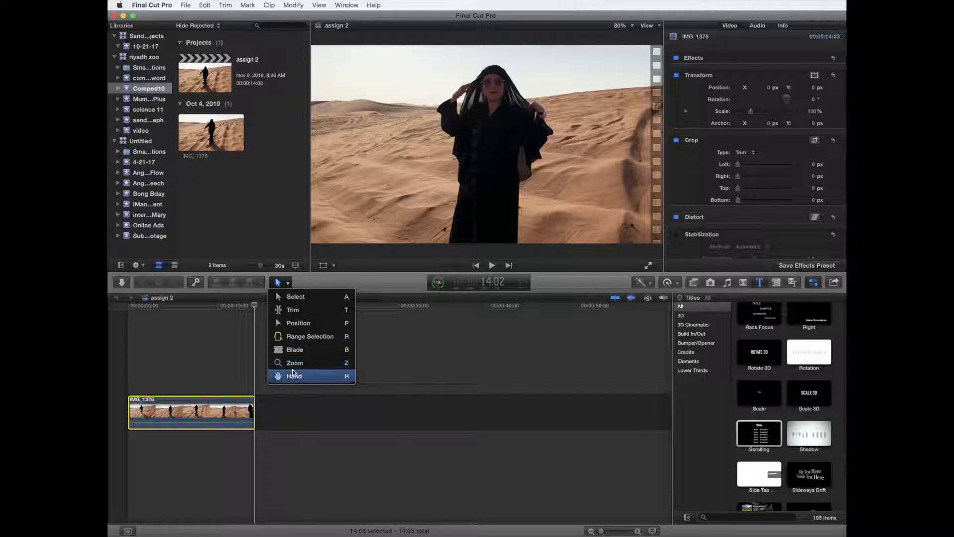
click(637, 533)
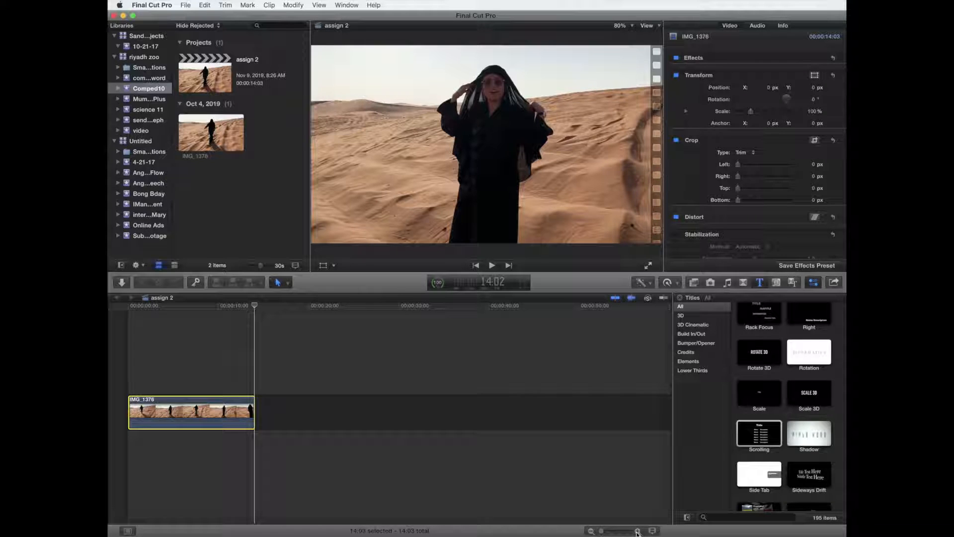
click(638, 533)
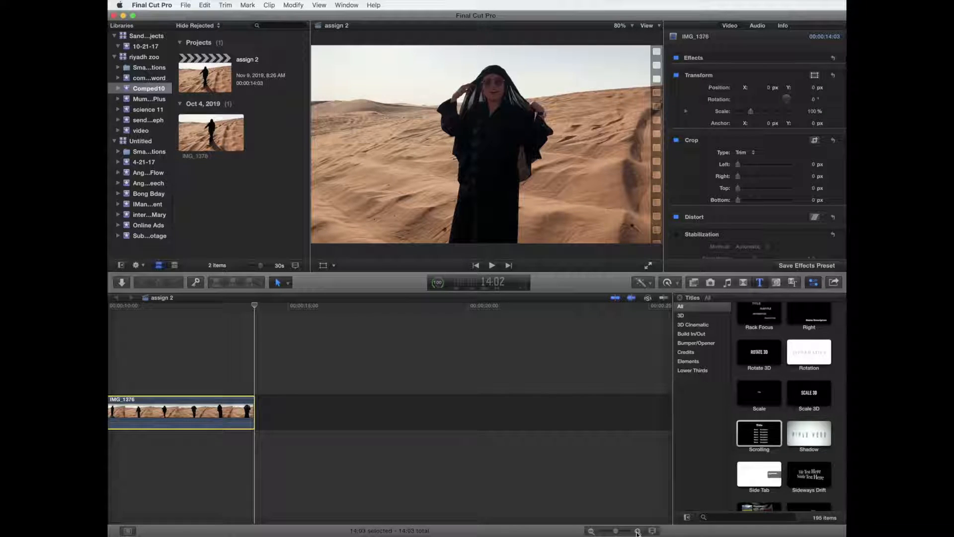
key(shift+z)
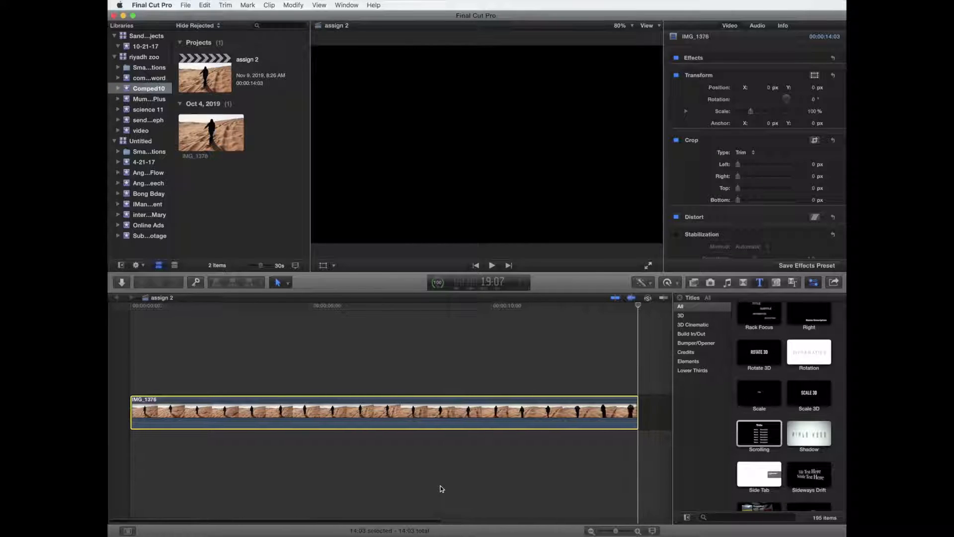
- Cut the IMG_1376 clip at about 7:18 and 9:20 with the Blade tool and delete the section between the cuts
click(287, 284)
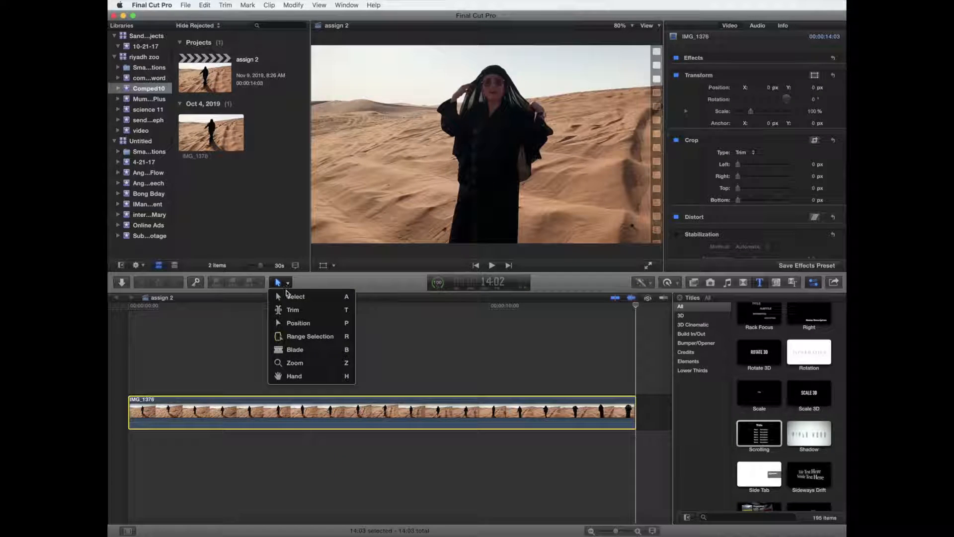
click(295, 350)
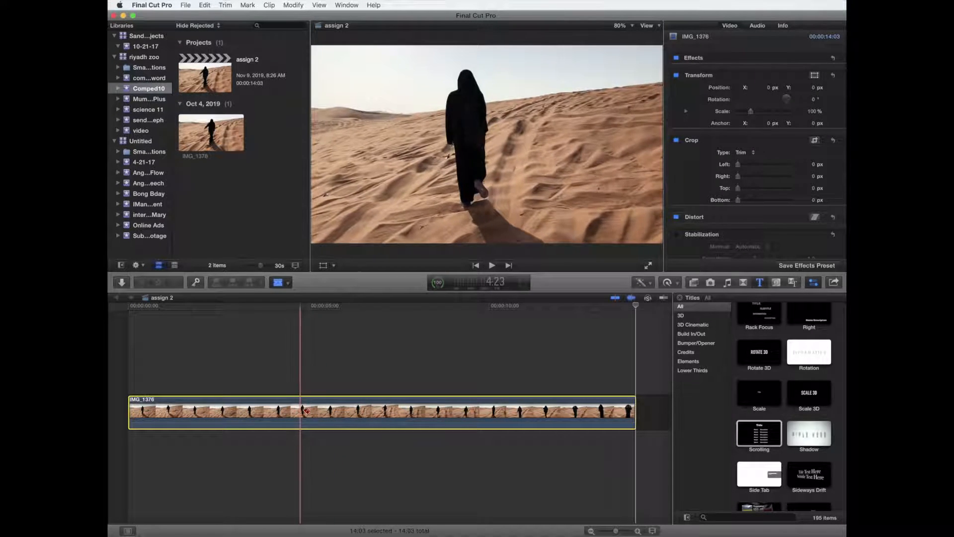
click(405, 424)
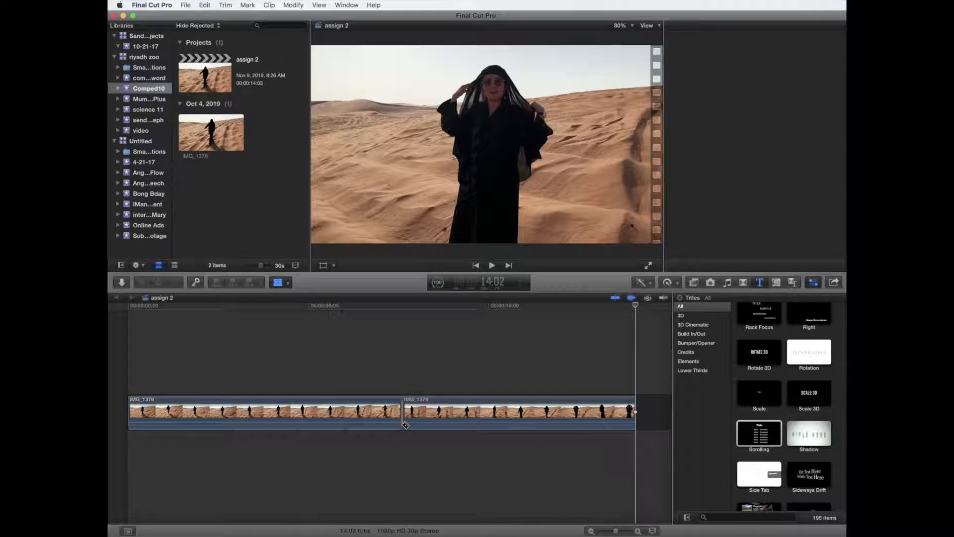
click(481, 426)
click(287, 284)
click(297, 297)
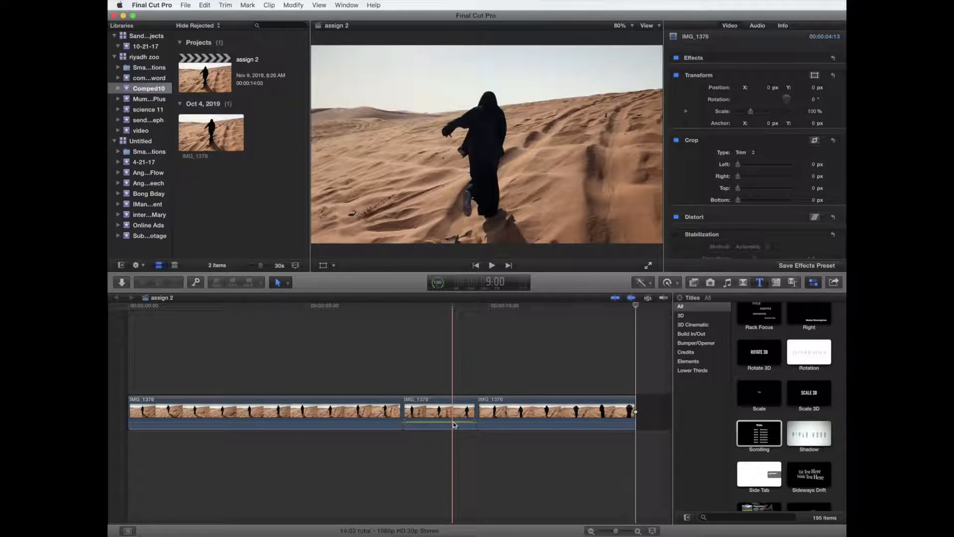
click(466, 405)
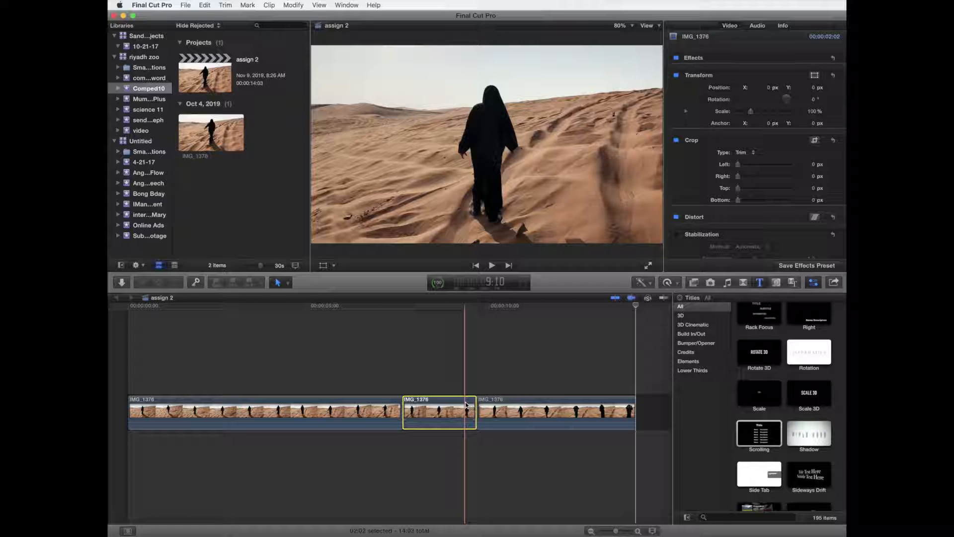
key(Delete)
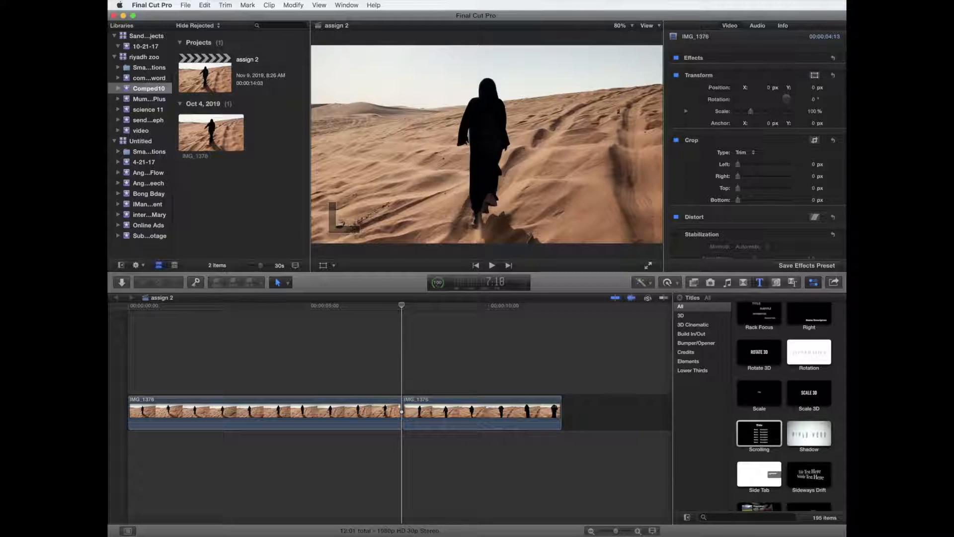
- Add the IMG_1377 video to the timeline directly after the last IMG_1376 segment
key(super+Tab)
drag(845, 462, 581, 413)
scroll(581, 414, right, 10)
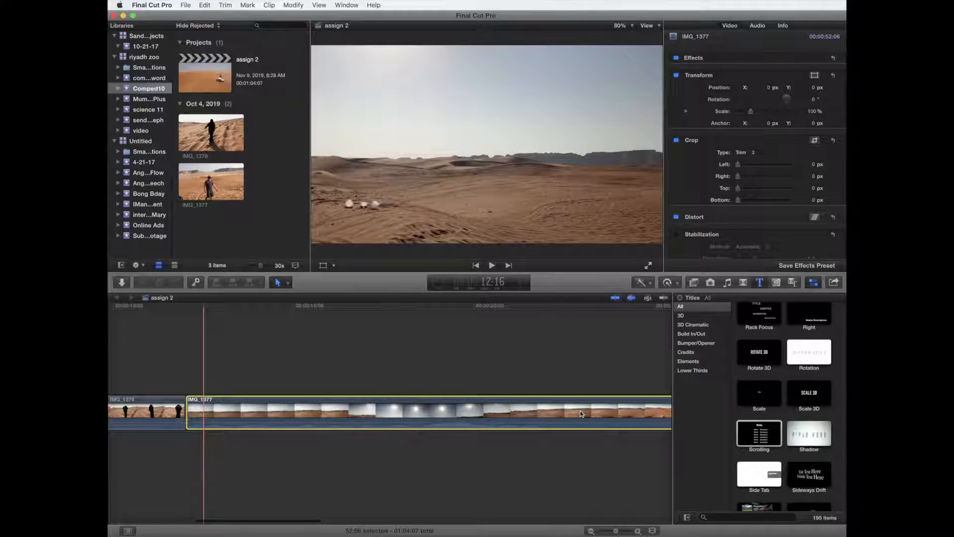
- Play through IMG_1377 and split it with the Blade tool at about 31:08 and about 19:01 on the timeline
click(188, 478)
key(space)
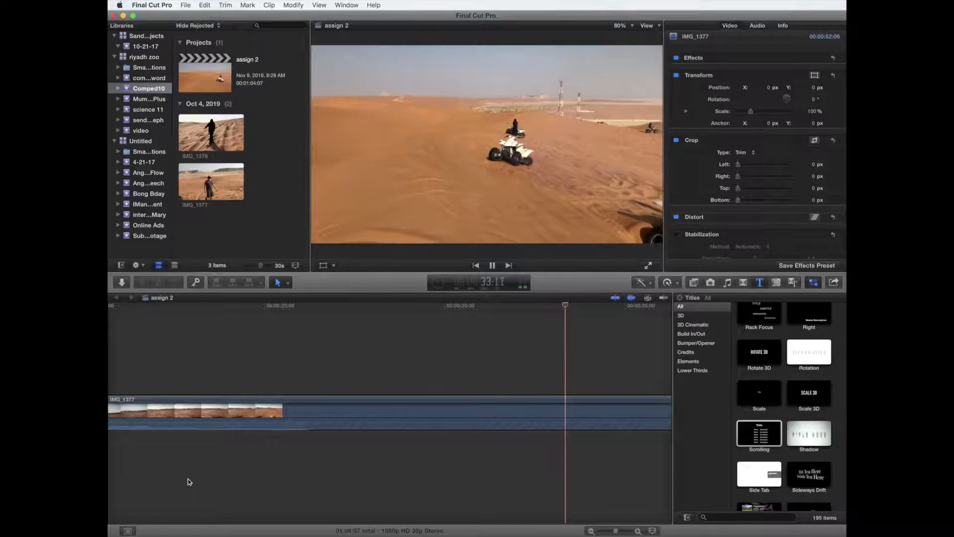
click(281, 283)
click(294, 348)
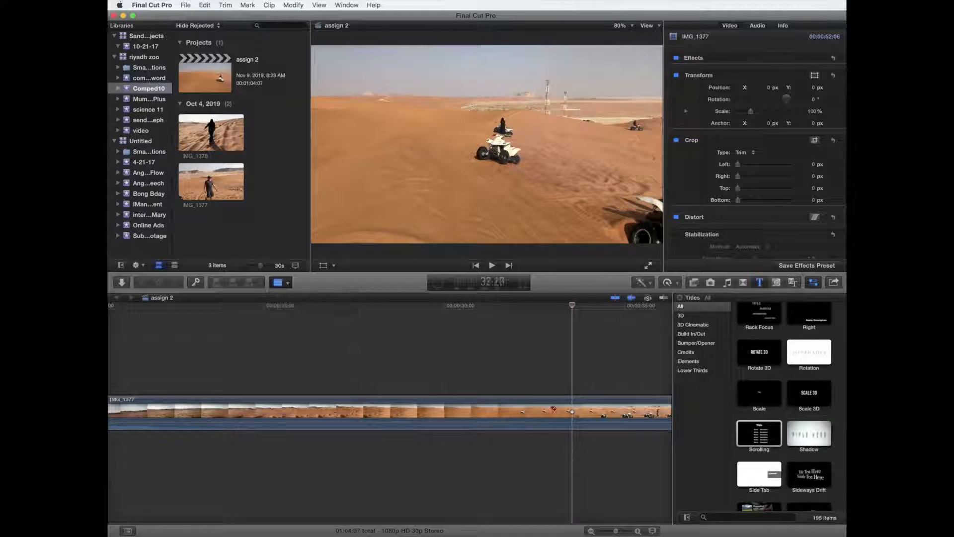
click(494, 414)
scroll(493, 414, left, 10)
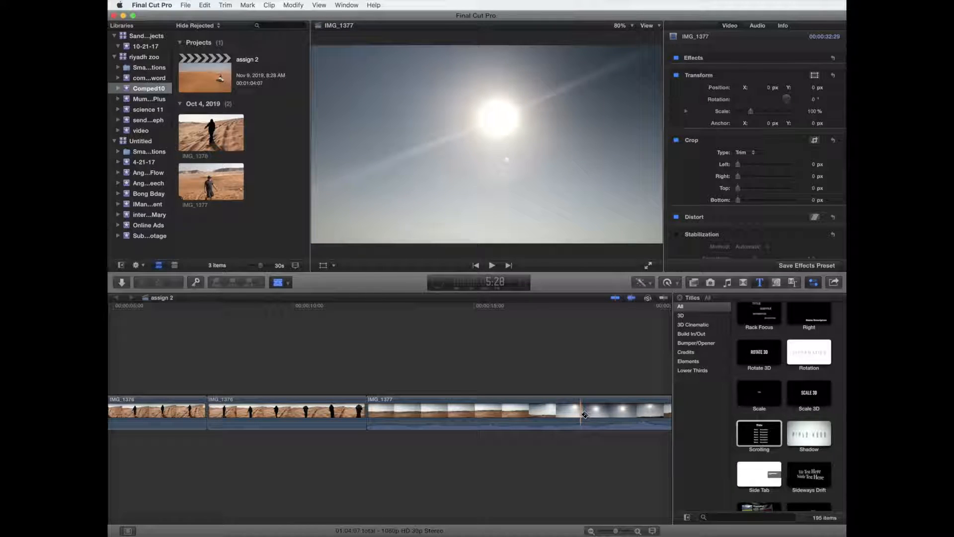
click(620, 418)
- Return to the Select tool and delete the opening segment of IMG_1377, up to its first cut
click(279, 282)
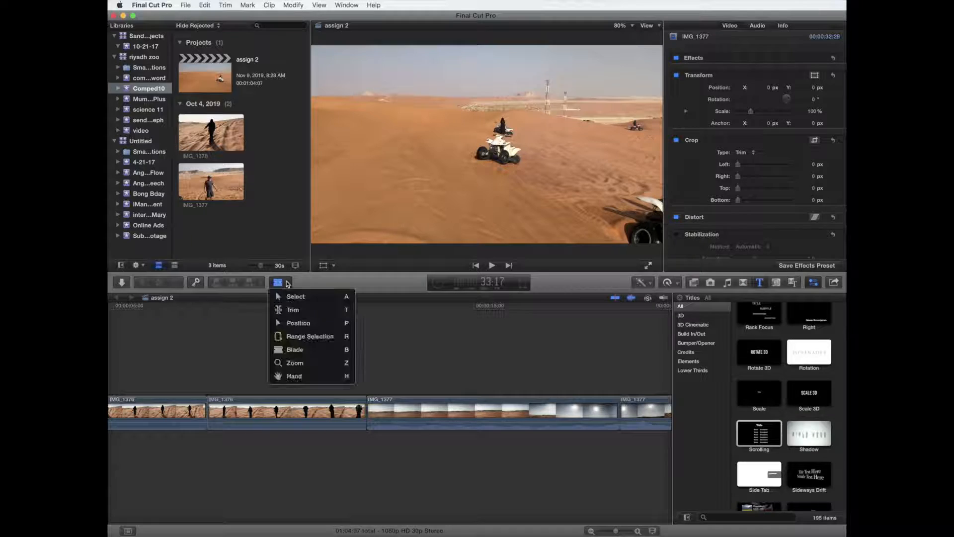
click(309, 302)
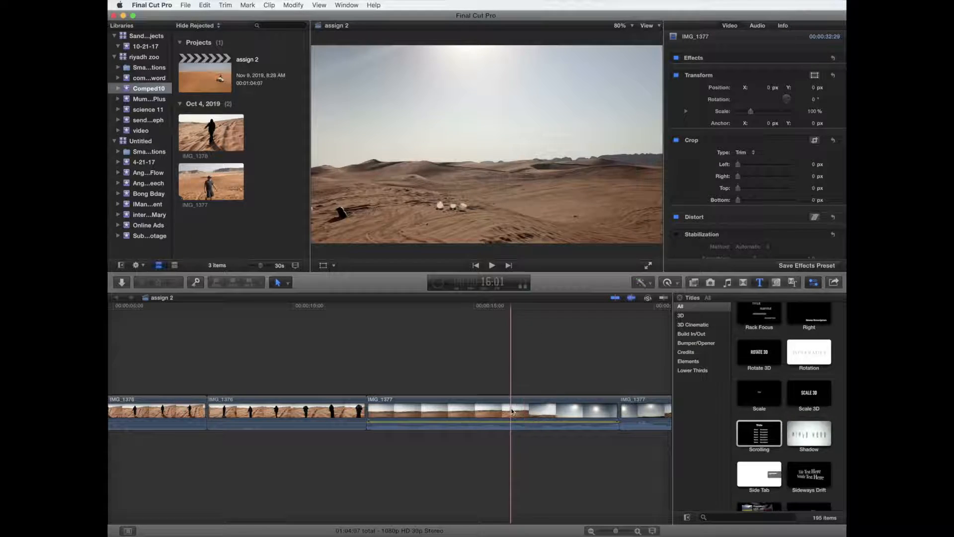
click(517, 420)
key(Delete)
- Play the edit from 9:12 past the remaining IMG_1377 cut and delete the footage after that cut
click(272, 472)
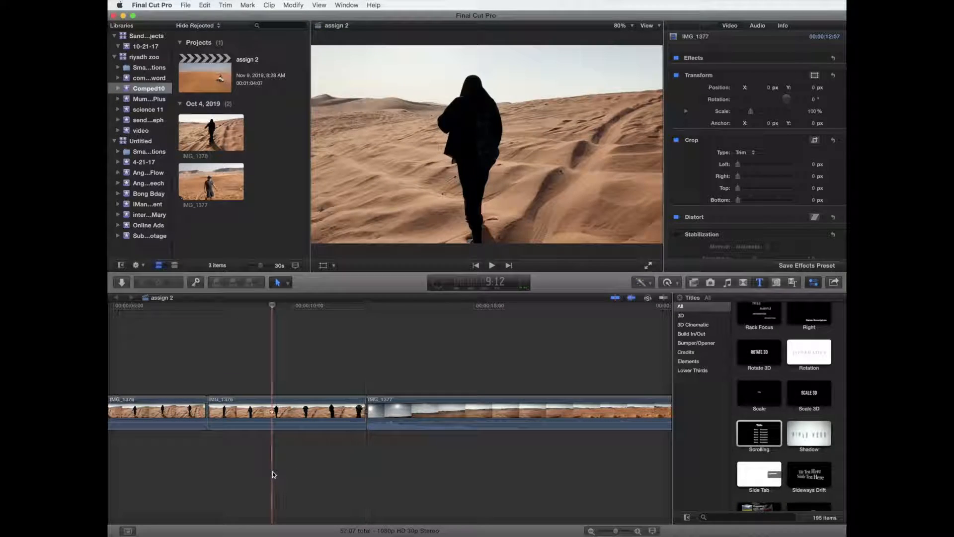
key(space)
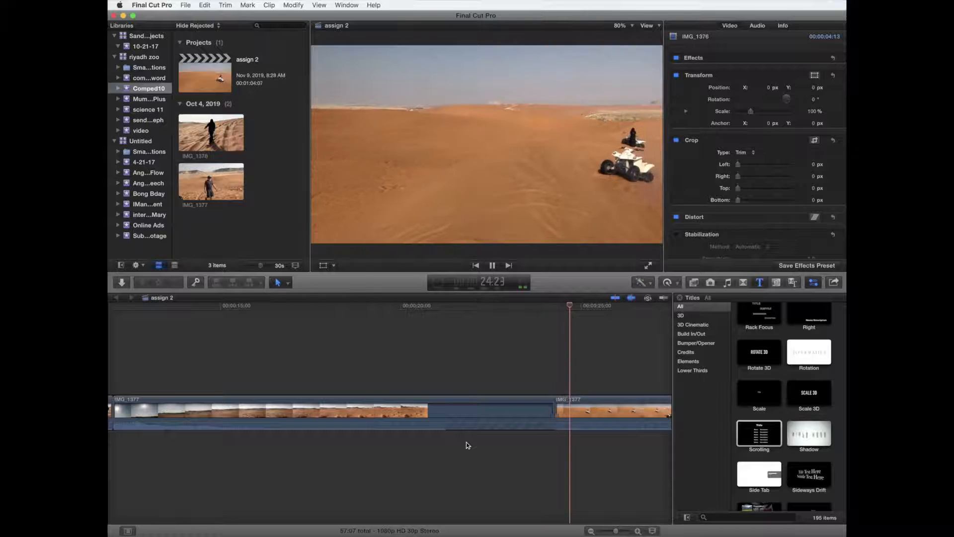
key(space)
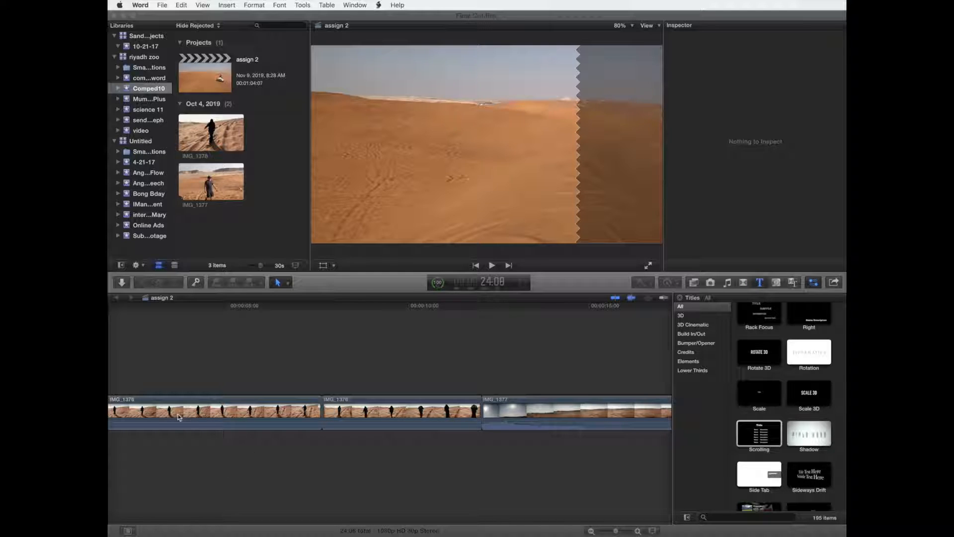
- Detach the audio from the first IMG_1376 segment and delete the detached audio clip
scroll(211, 440, left, 5)
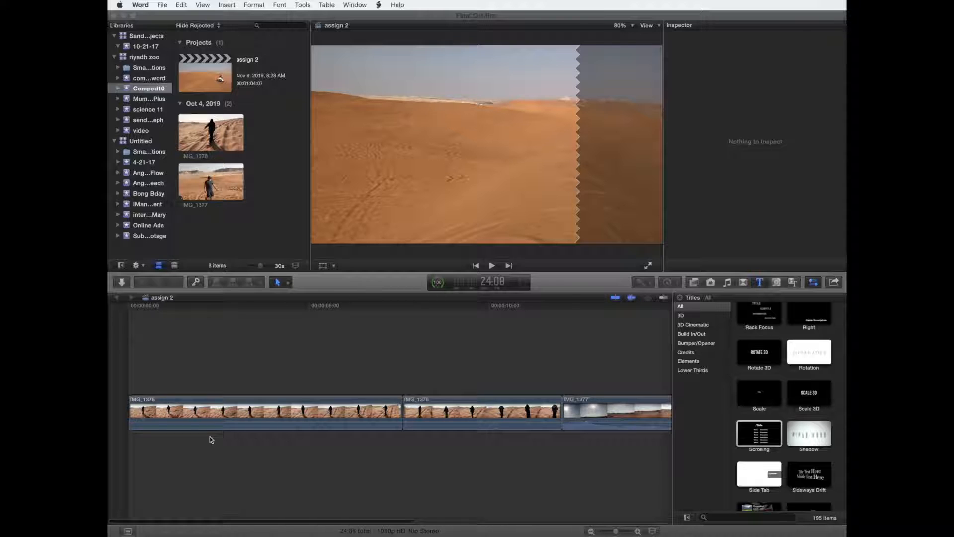
click(220, 412)
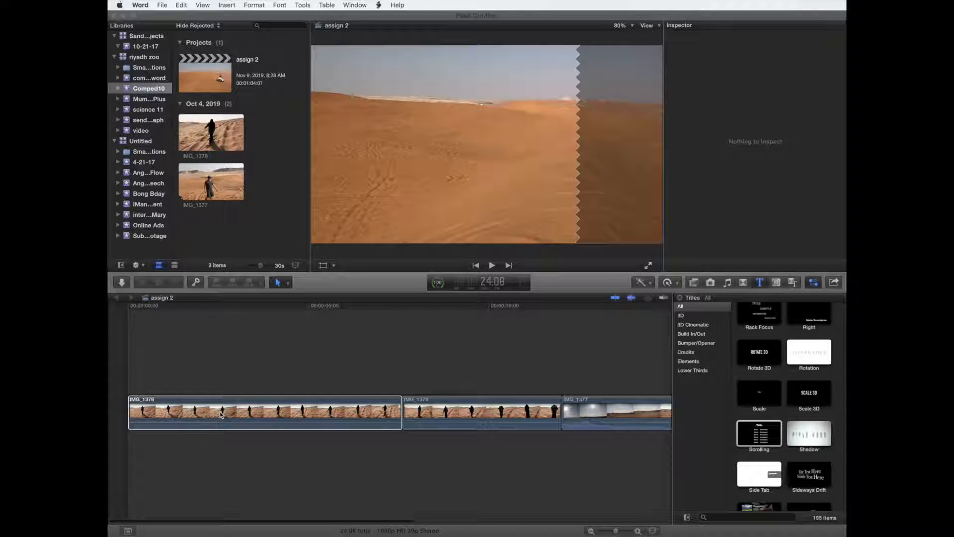
right_click(221, 414)
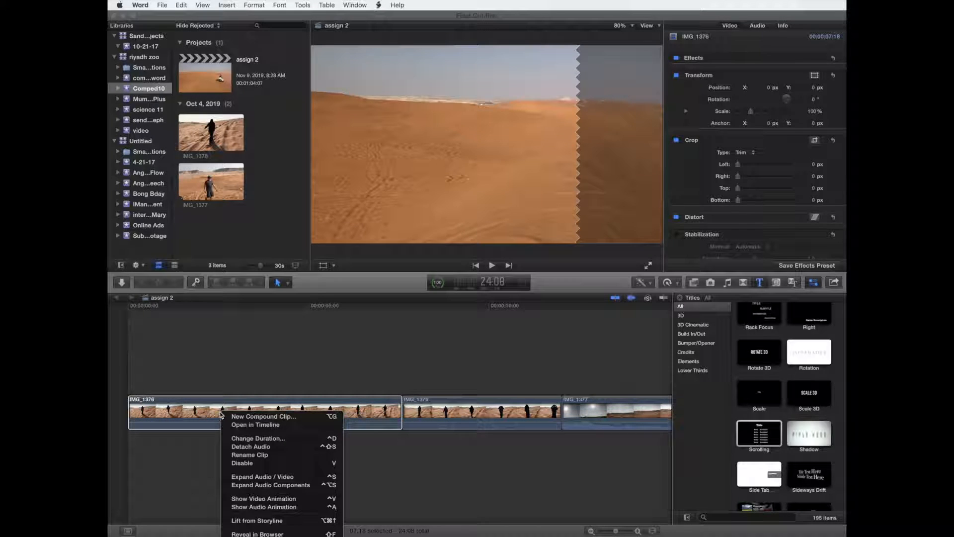
click(242, 448)
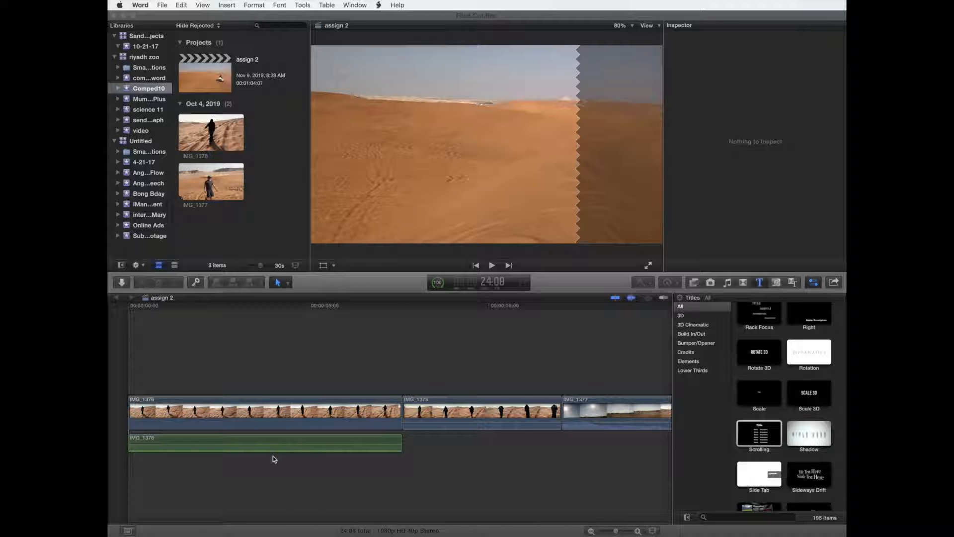
click(277, 444)
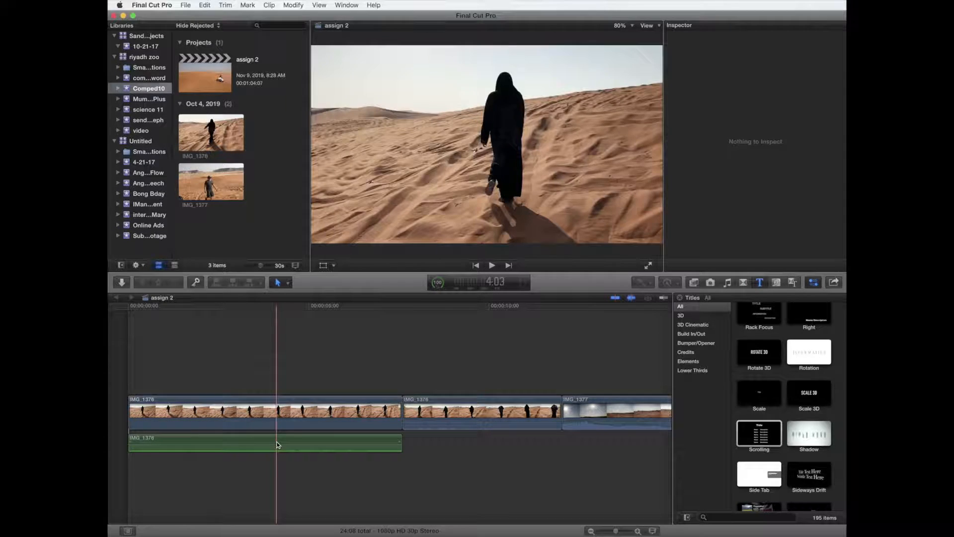
click(278, 444)
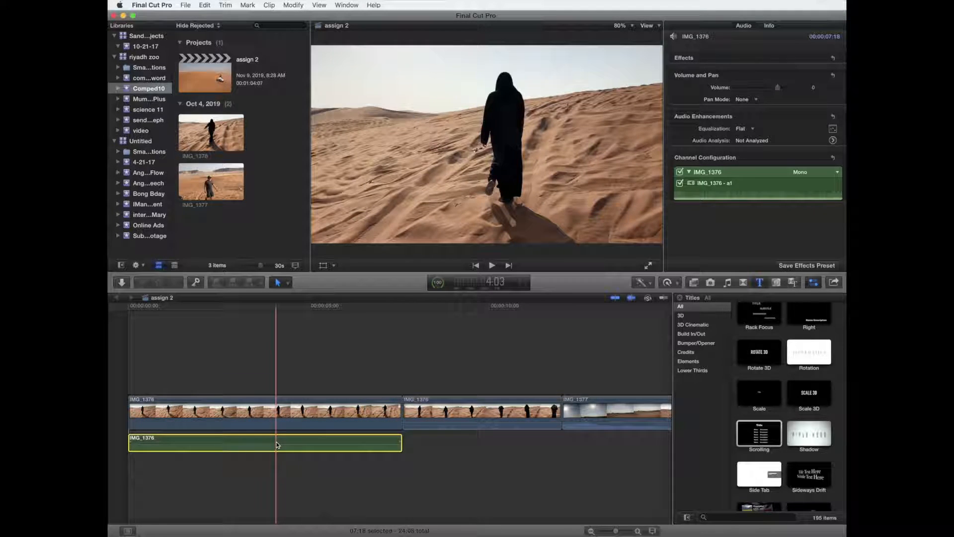
key(Delete)
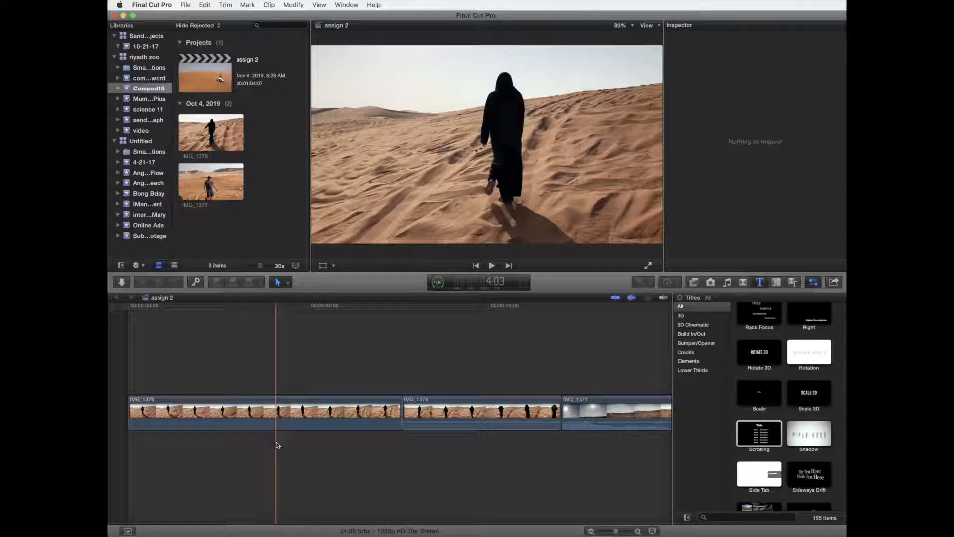
- Detach the audio from the second IMG_1376 segment and delete the detached audio clip
click(445, 413)
right_click(445, 411)
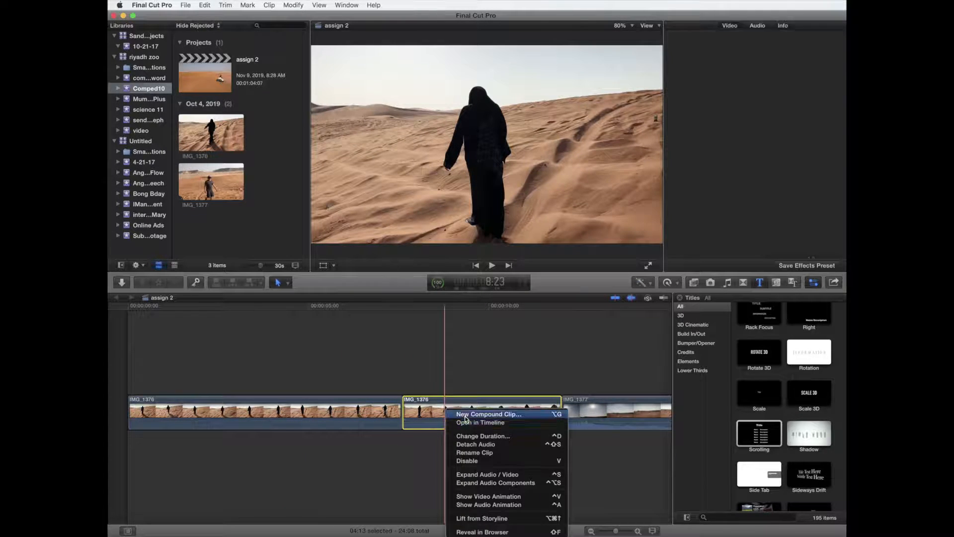
click(471, 444)
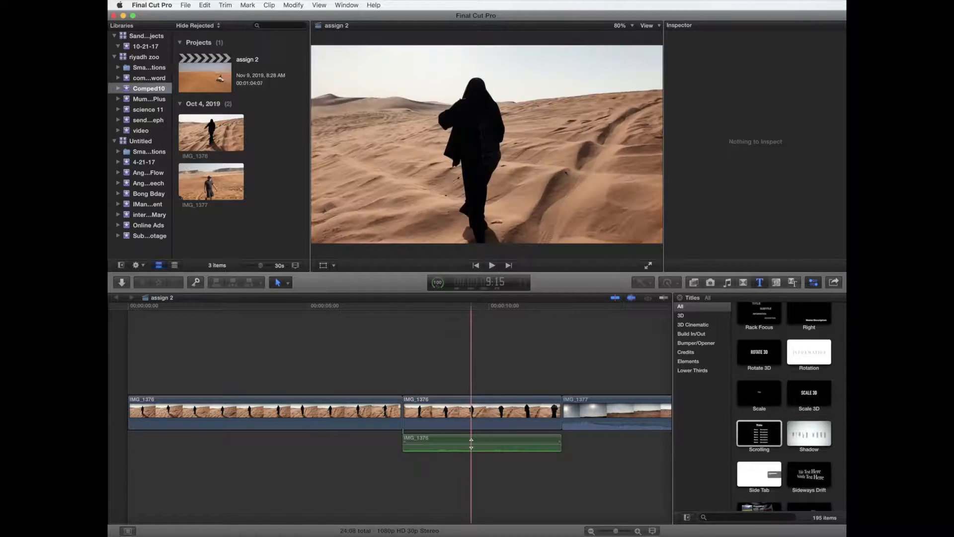
click(506, 439)
key(Delete)
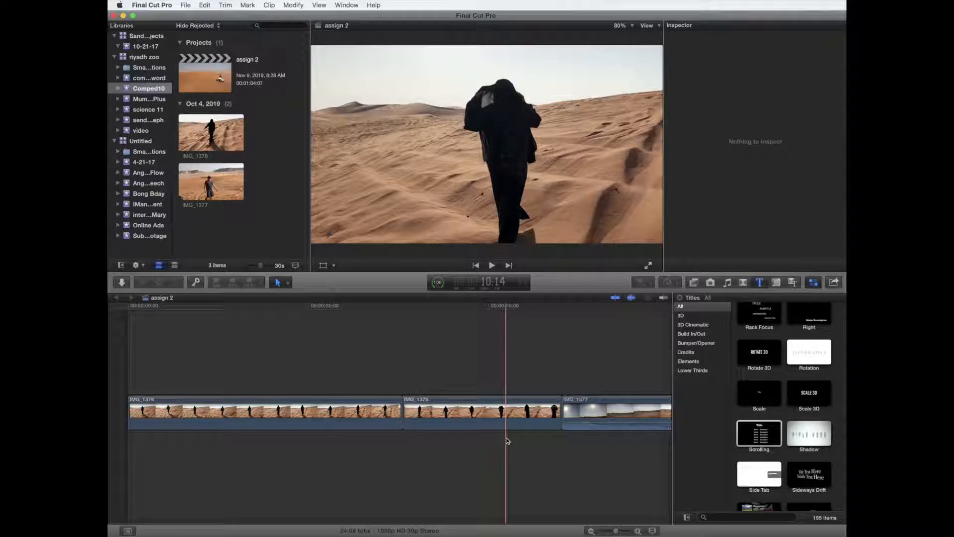
- Detach the audio from the IMG_1377 clip at the end of the edit
scroll(506, 441, right, 10)
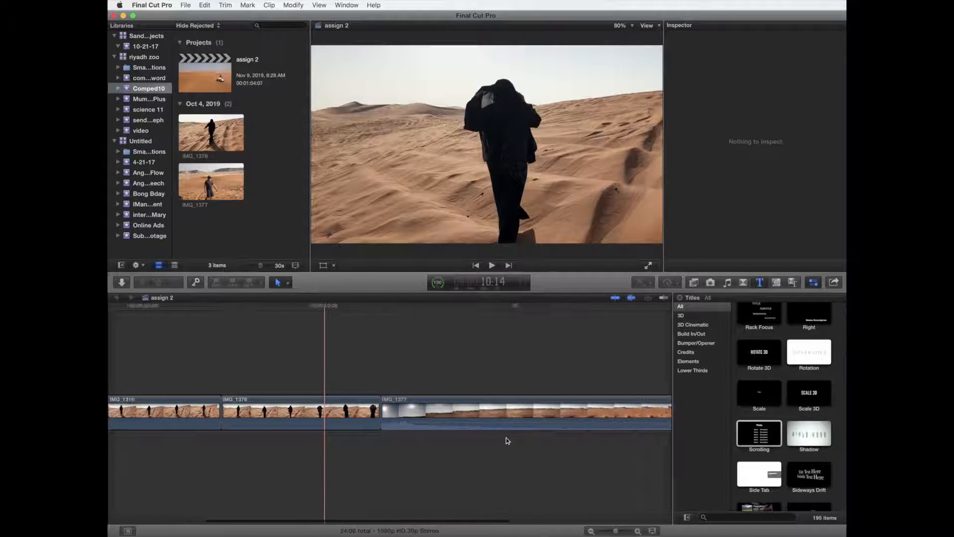
right_click(497, 412)
click(497, 415)
right_click(485, 413)
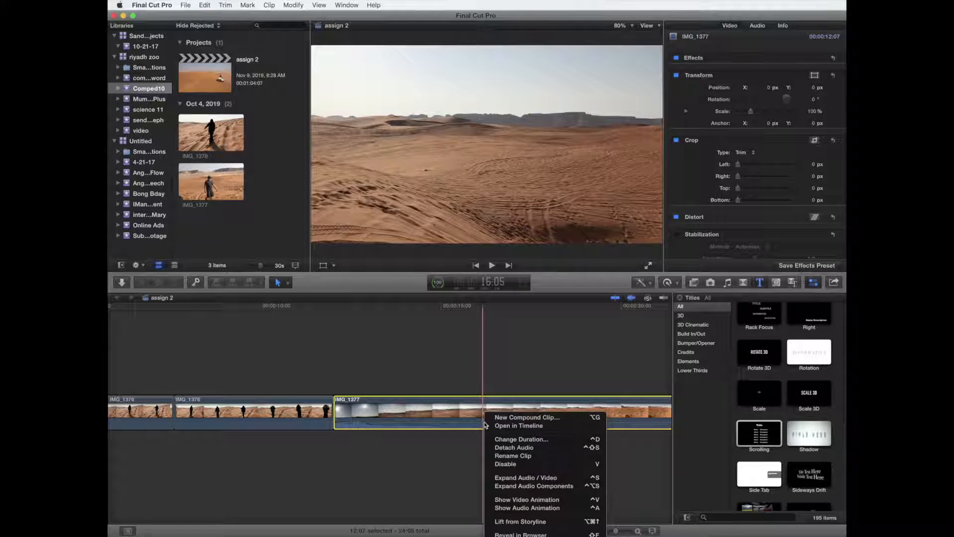
click(495, 447)
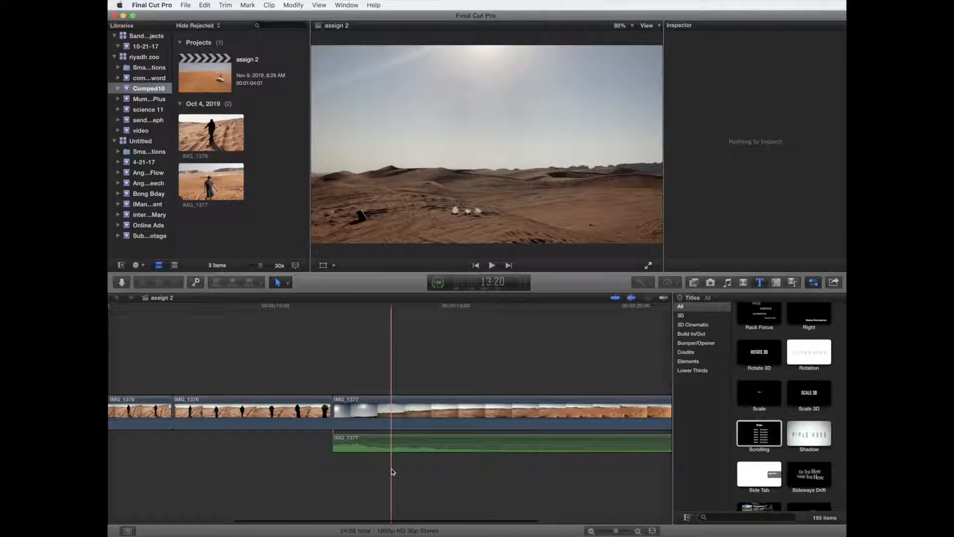
- Try different volume levels on the detached IMG_1377 audio, such as 12 dB and -9 dB, and return it to 0 dB
mouse_move(480, 443)
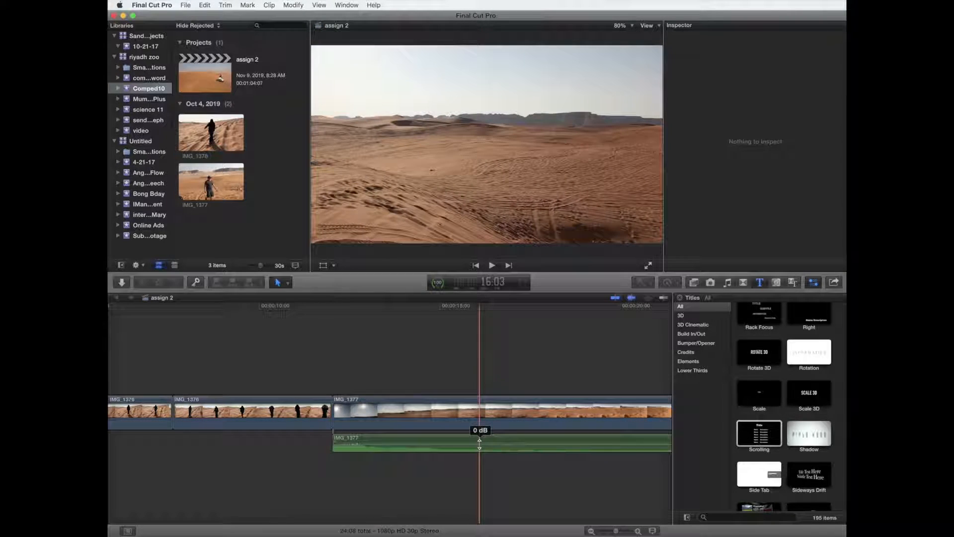
drag(479, 443, 480, 444)
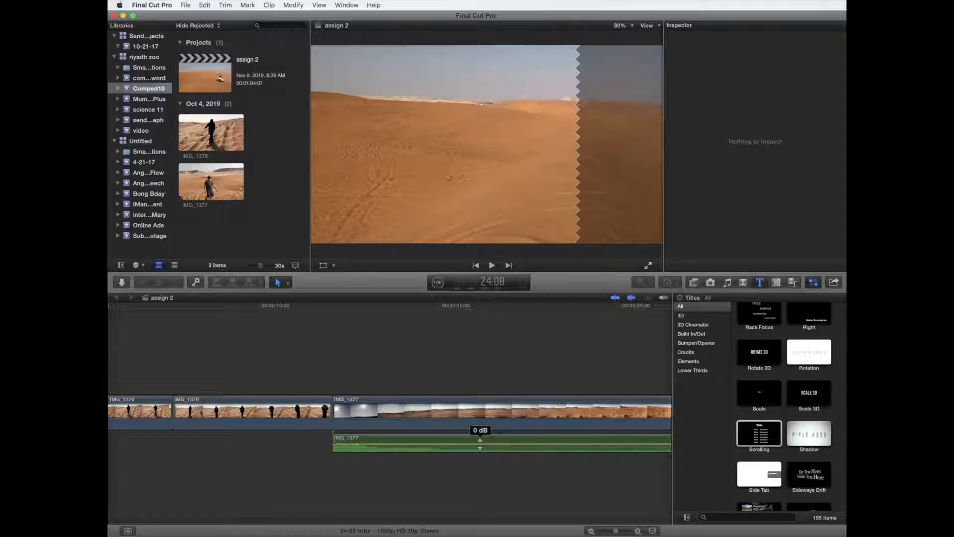
drag(480, 443, 480, 445)
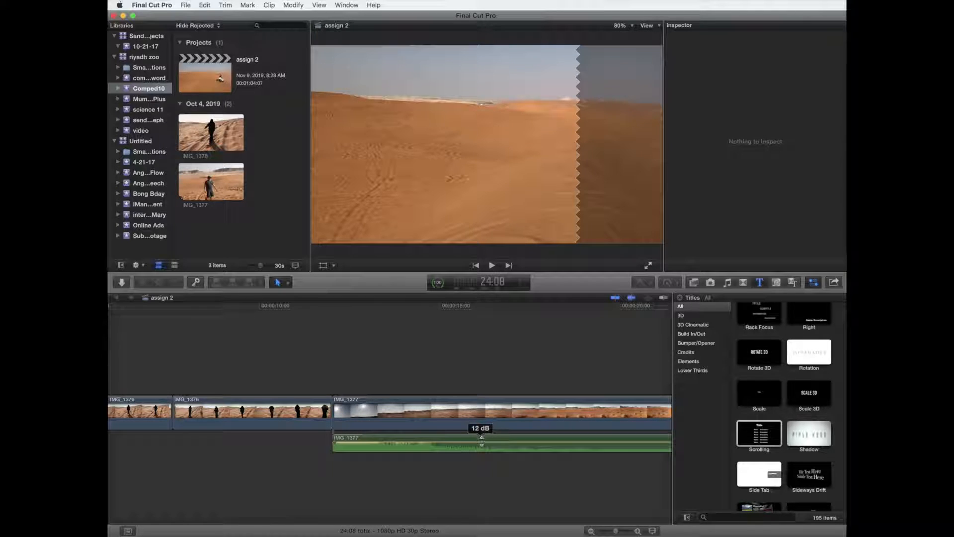
click(481, 437)
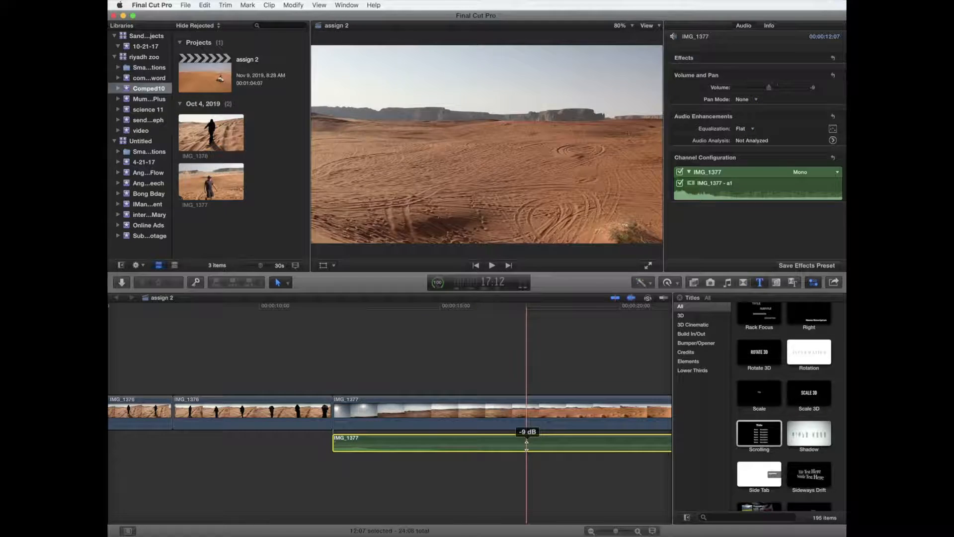
drag(527, 446, 527, 444)
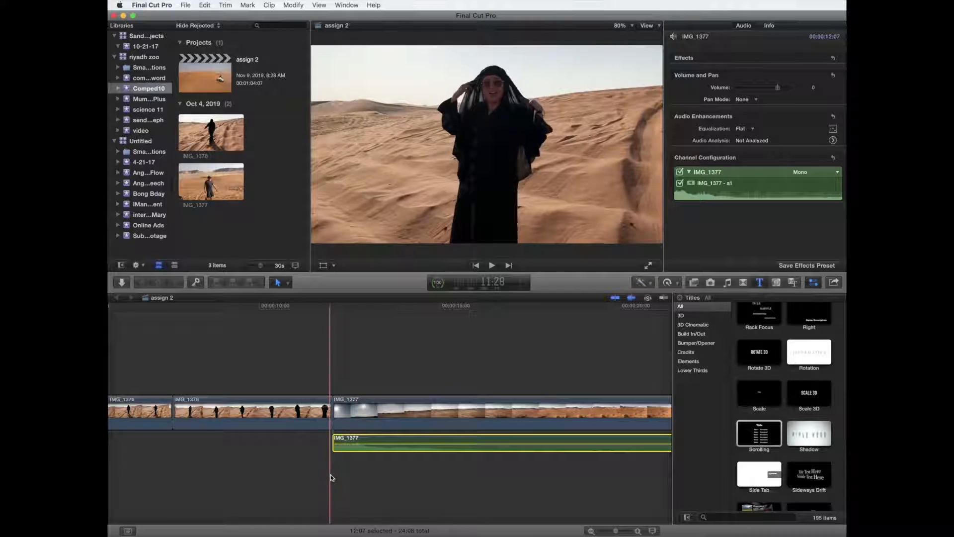
- Play IMG_1377 with its detached audio from 12:01 to about 19:11 to listen for loud parts
click(334, 476)
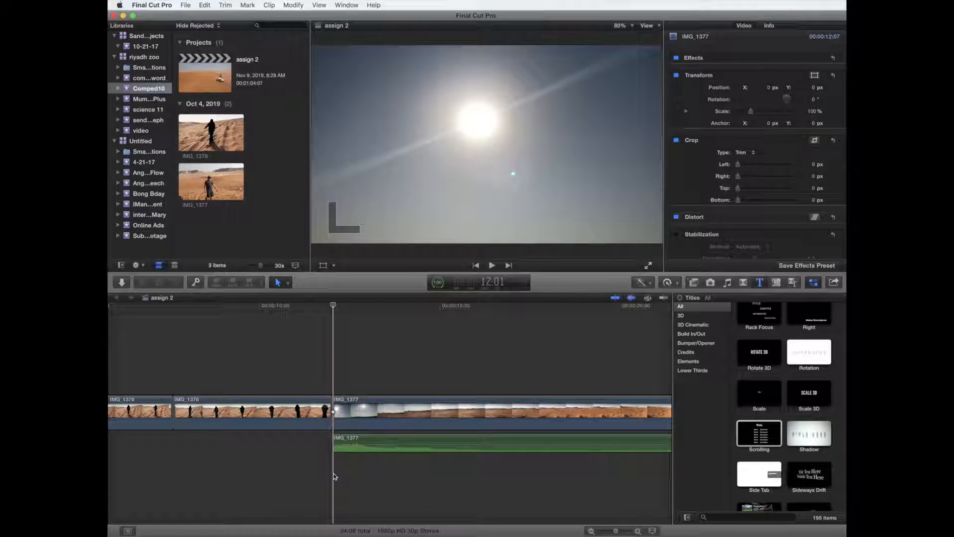
key(space)
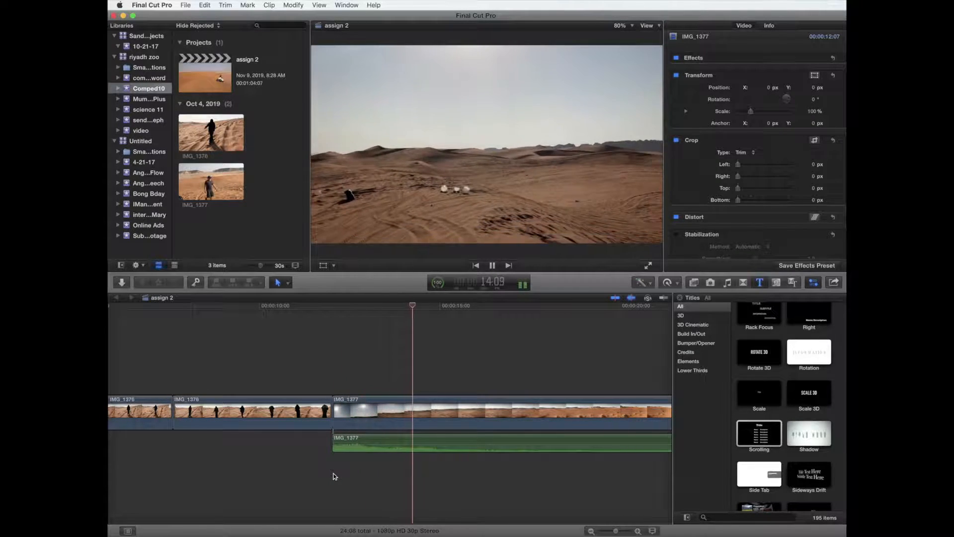
key(space)
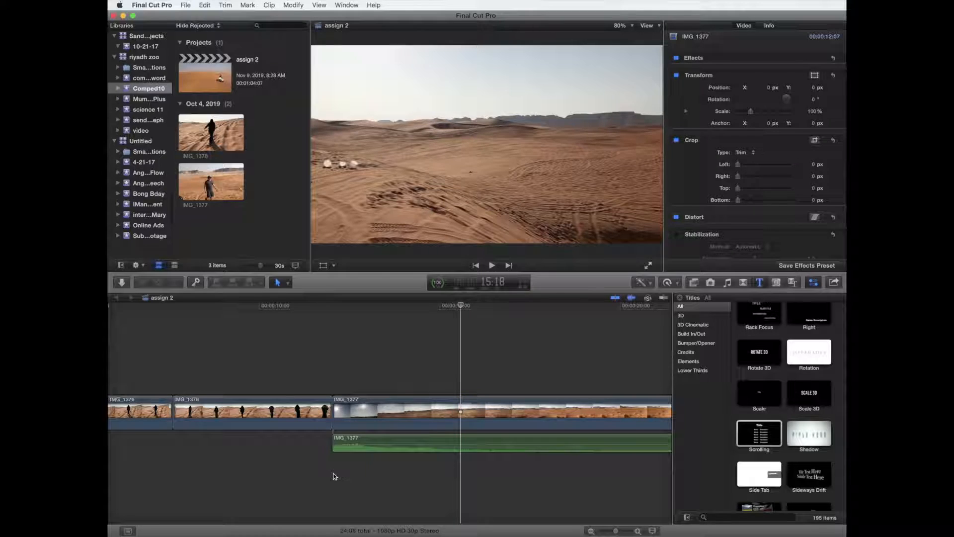
key(space)
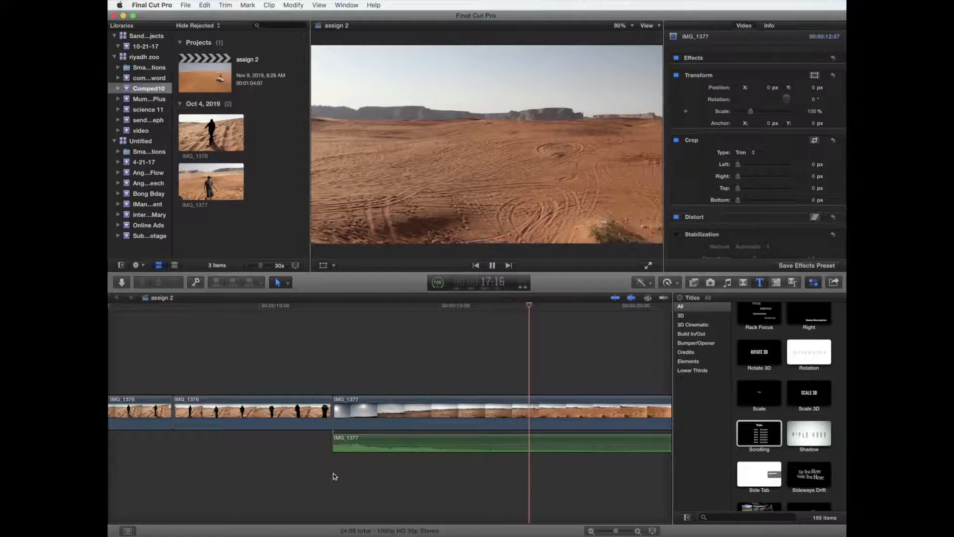
key(space)
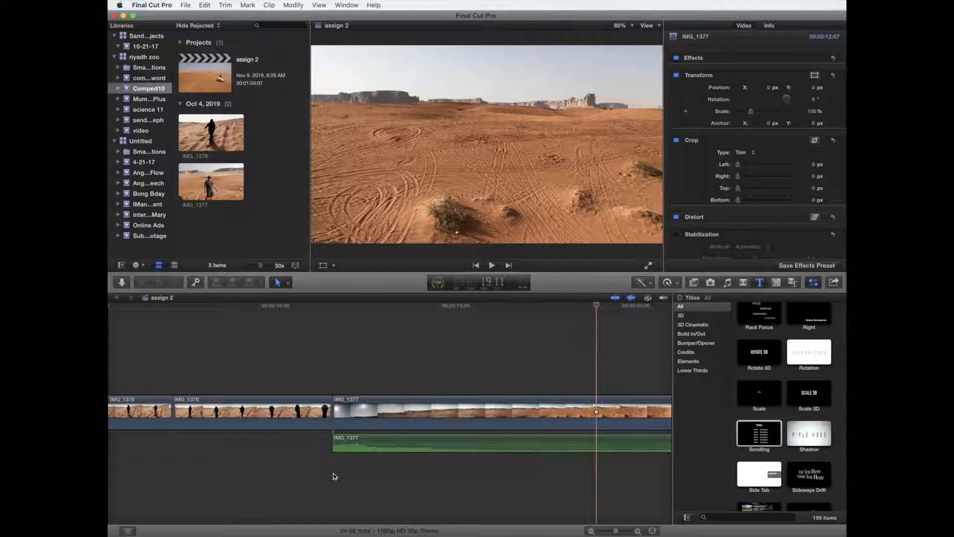
- Add volume keyframes to the detached IMG_1377 audio between 12:01 and 13:17 and lower the opening section to about -10 dB
click(334, 487)
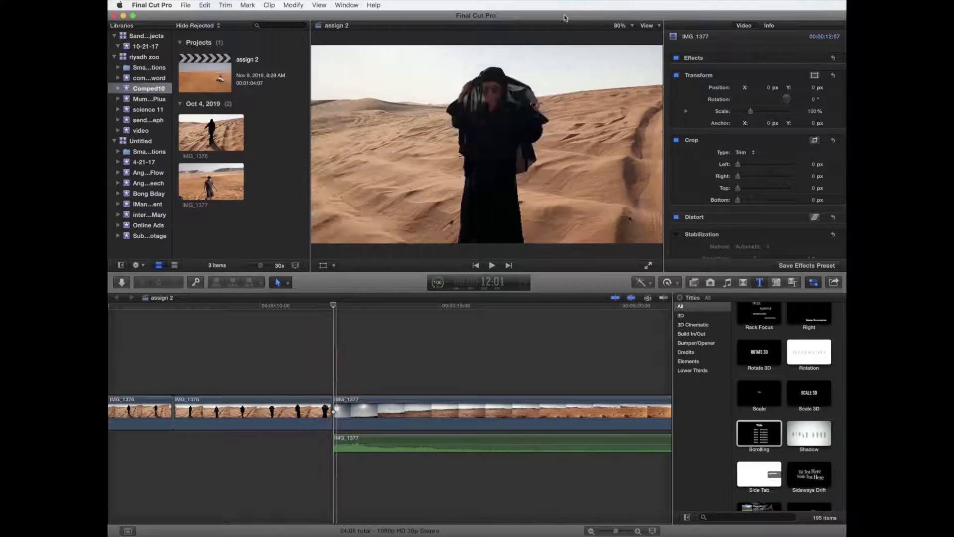
click(370, 441)
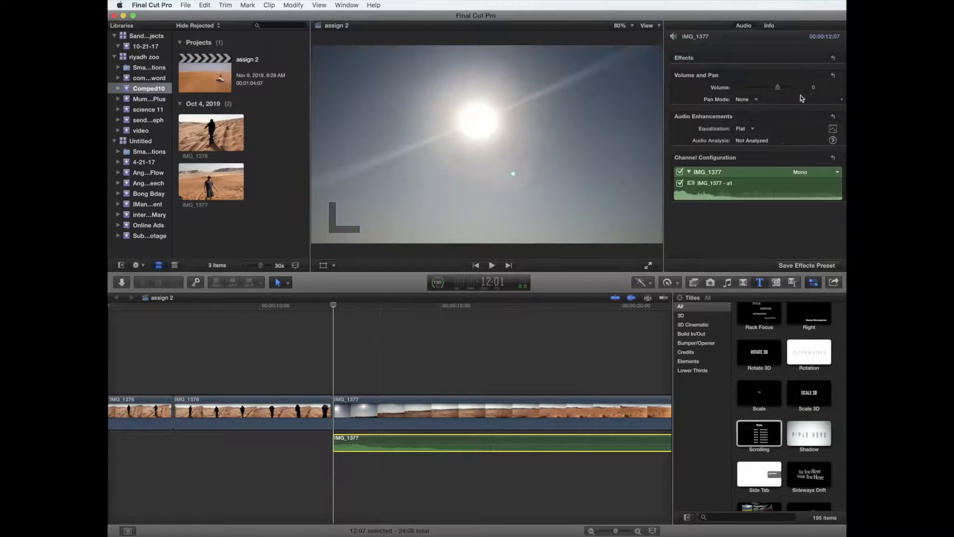
click(831, 89)
drag(333, 305, 389, 307)
click(833, 88)
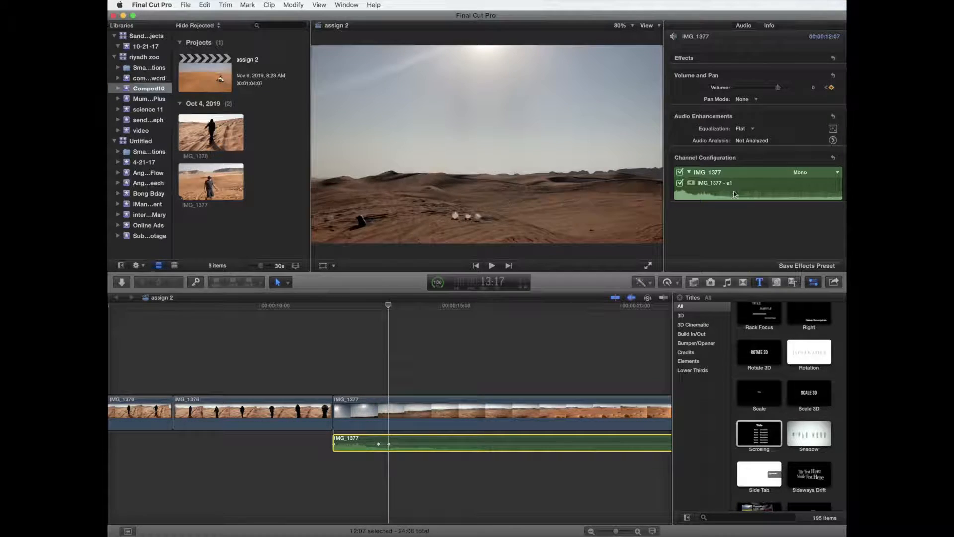
drag(365, 443, 365, 445)
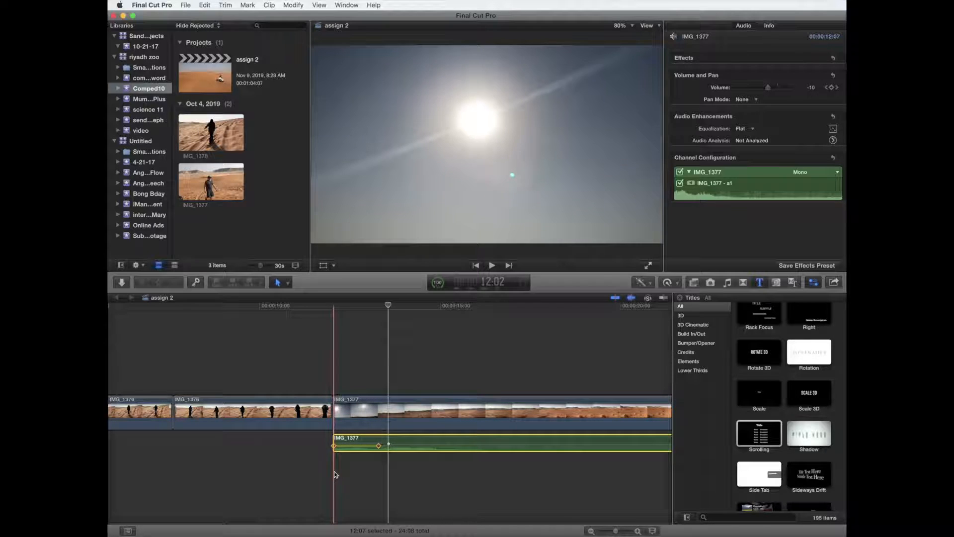
drag(366, 444, 367, 447)
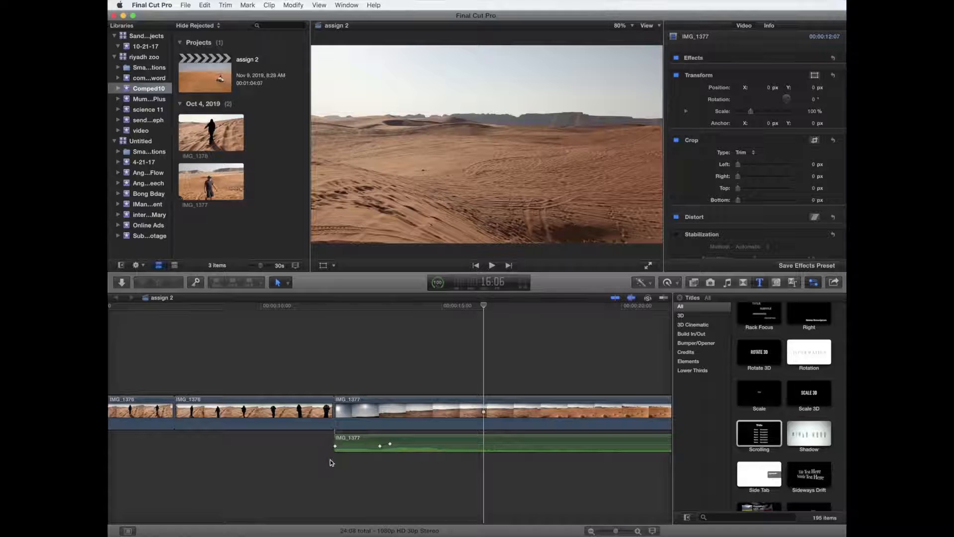
- Undo the volume keyframe changes on the detached IMG_1377 audio
key(super+z)
key(super+z)
key(super+z)
- Add a fade-in at the start and a fade-out at the end of the detached IMG_1377 audio
click(305, 462)
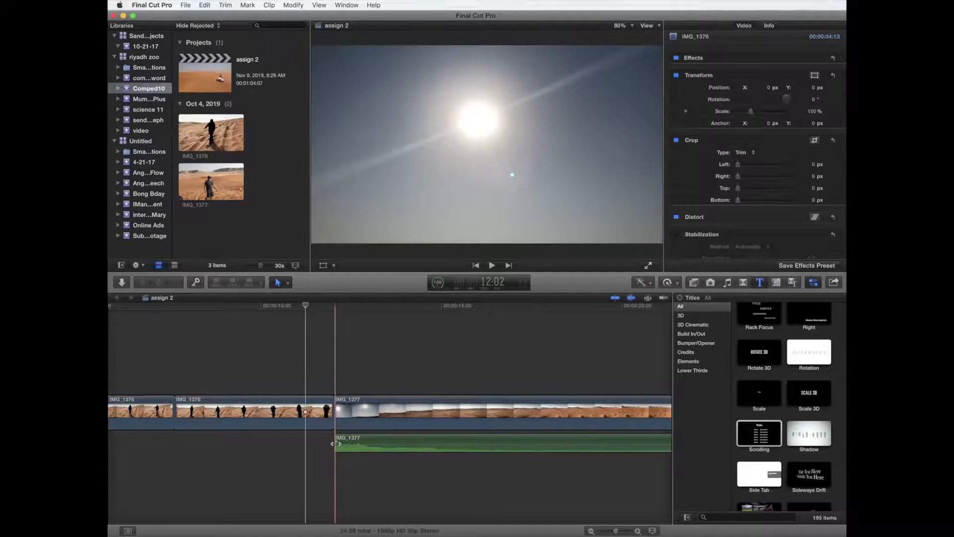
drag(338, 444, 343, 445)
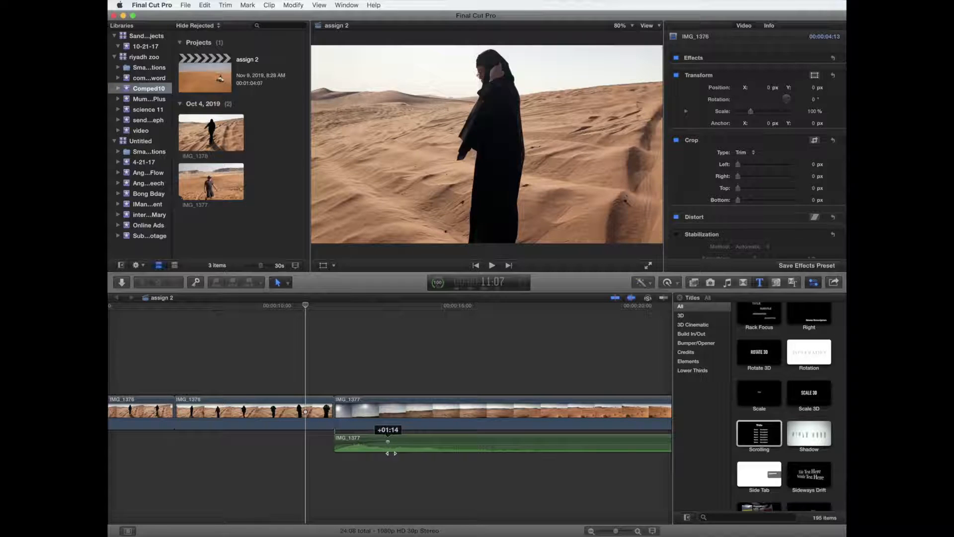
drag(395, 454, 395, 455)
scroll(479, 498, right, 3)
scroll(479, 498, right, 5)
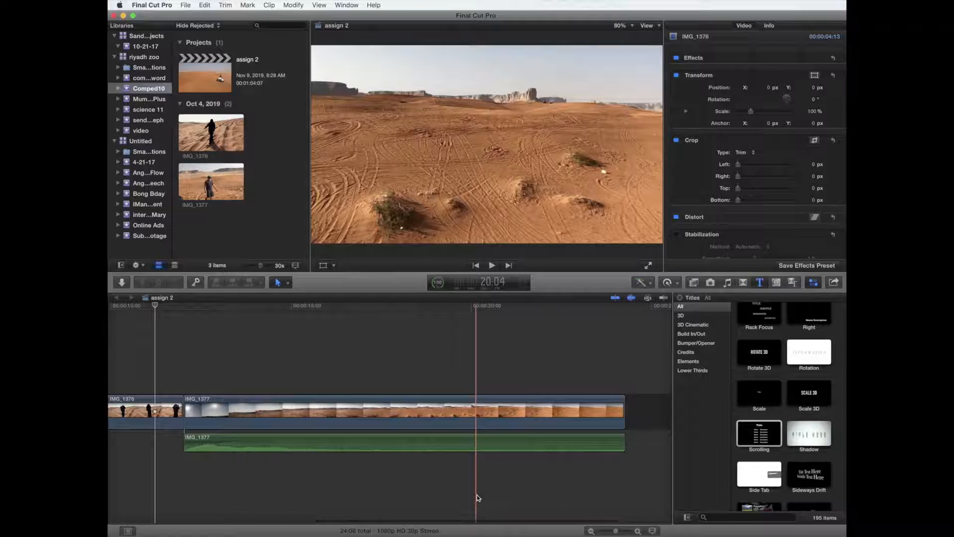
drag(622, 439, 572, 444)
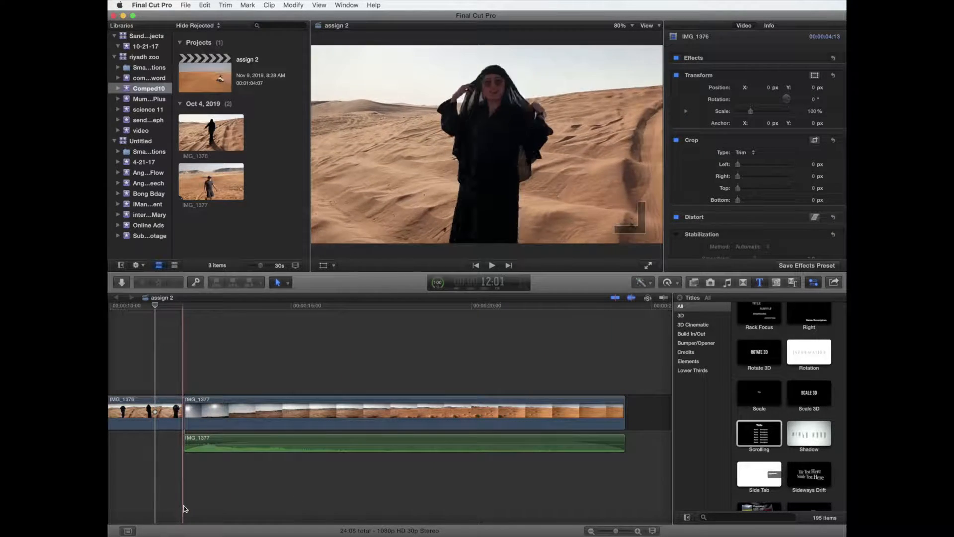
- Lengthen the fade-in of the detached IMG_1377 audio to about 15:15 on the timeline and play it back from the clip's start
click(186, 508)
click(185, 442)
drag(188, 442, 230, 459)
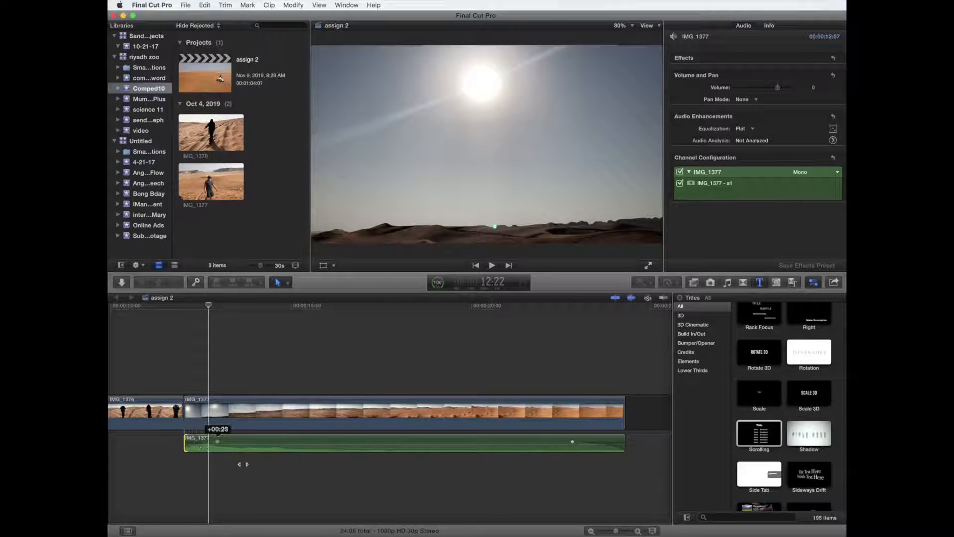
drag(294, 490, 313, 501)
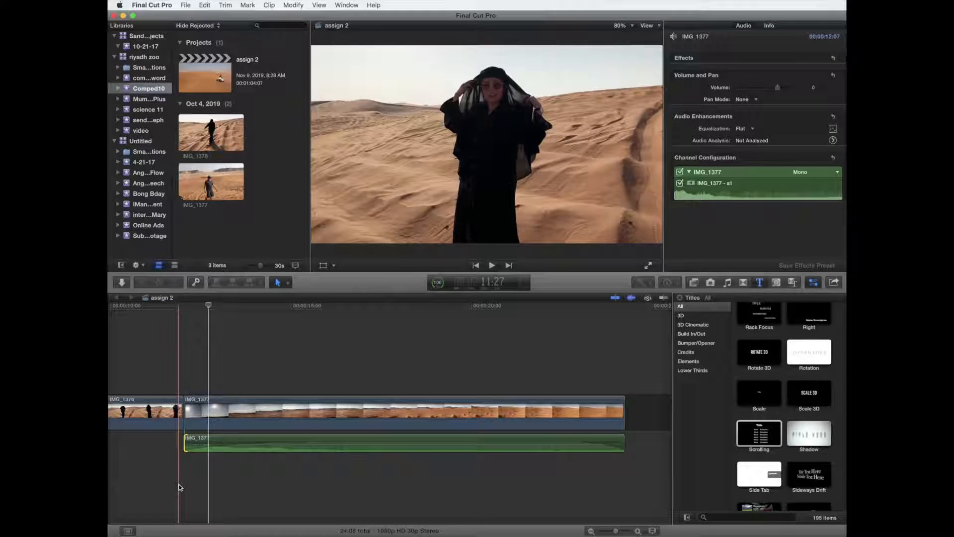
click(186, 486)
key(space)
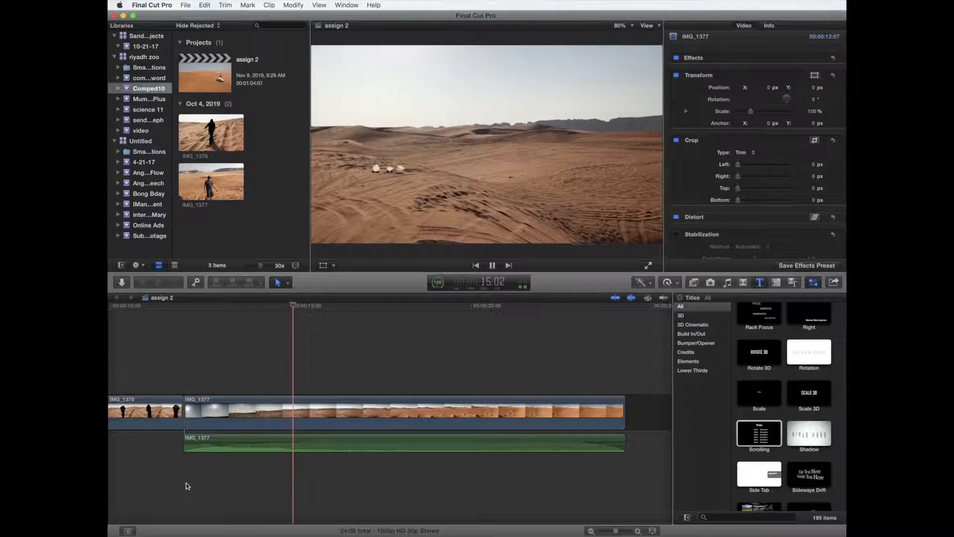
key(space)
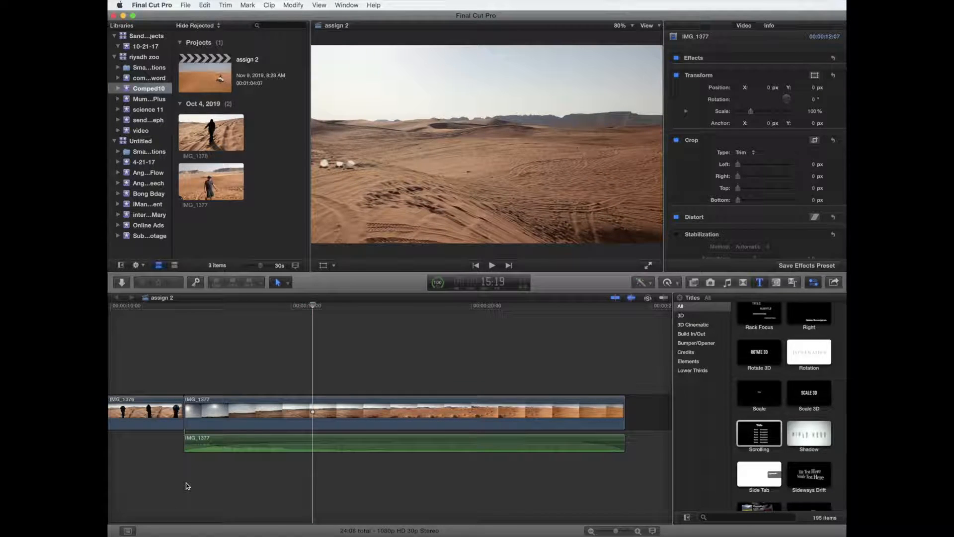
click(343, 440)
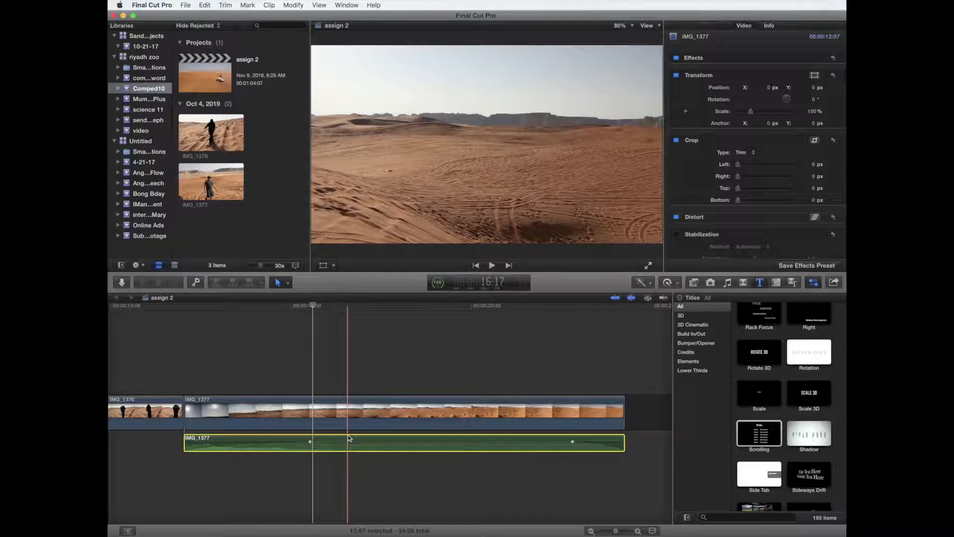
key(Delete)
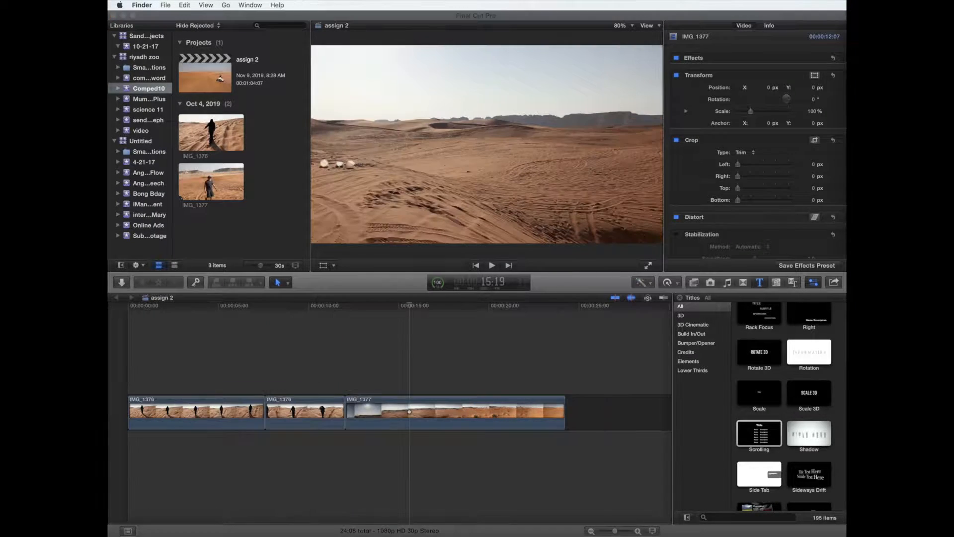
drag(609, 304, 133, 445)
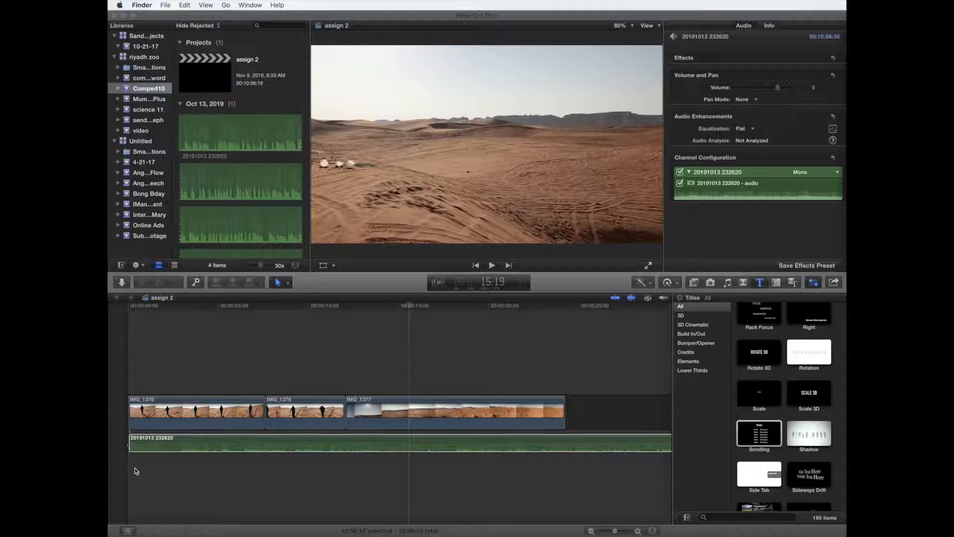
key(space)
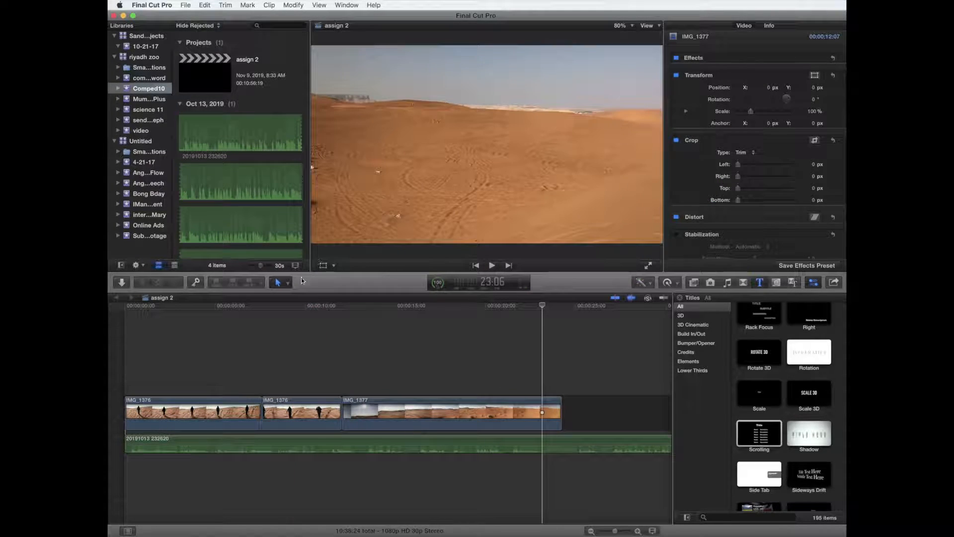
click(287, 286)
click(296, 349)
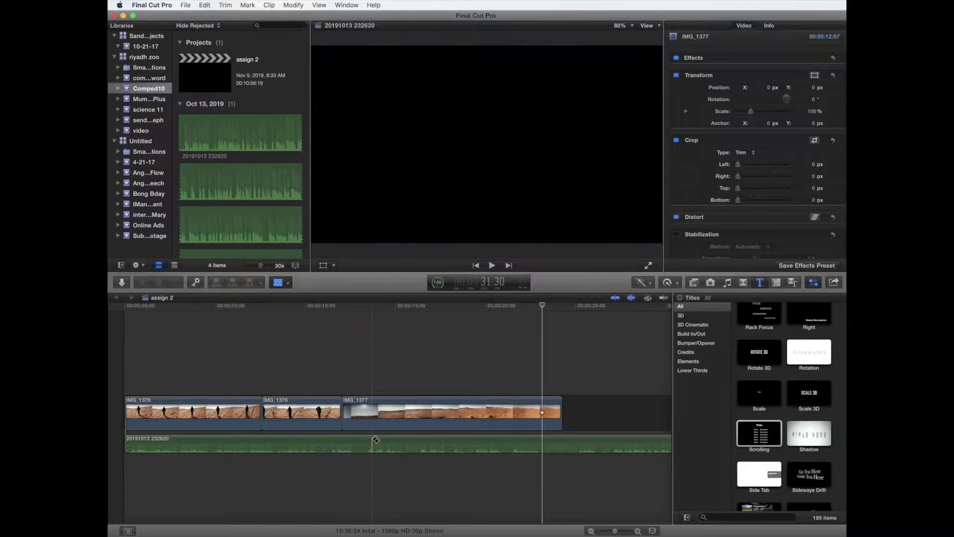
click(369, 442)
click(405, 445)
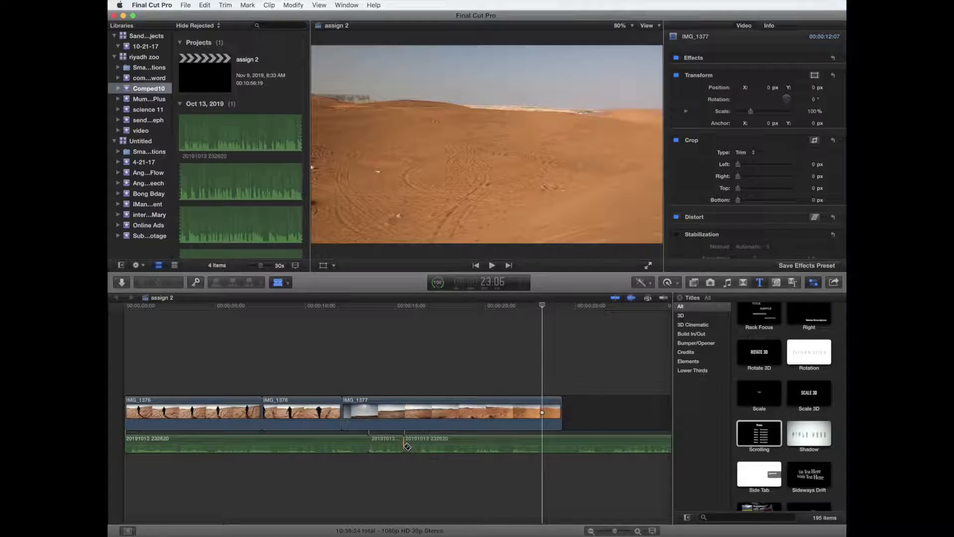
click(287, 284)
click(291, 294)
click(387, 442)
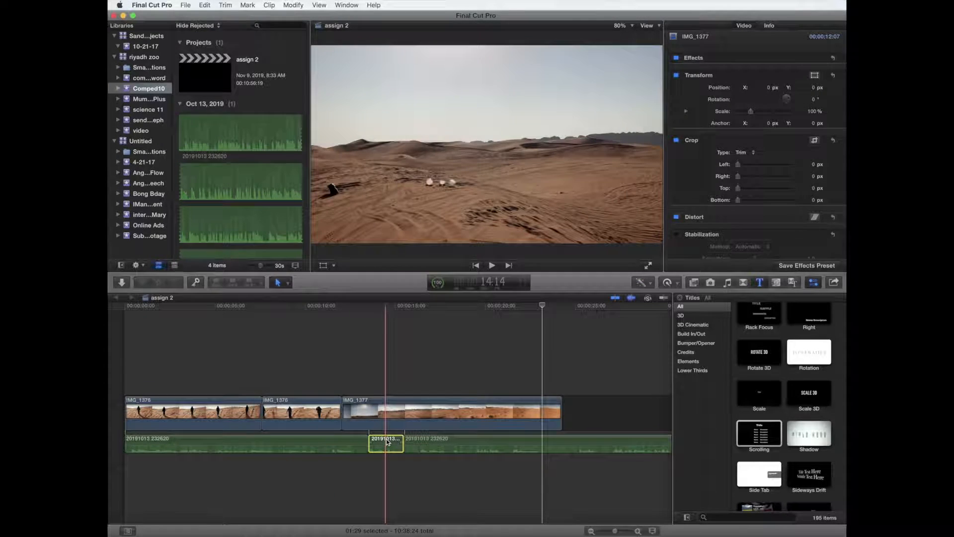
key(Delete)
click(398, 440)
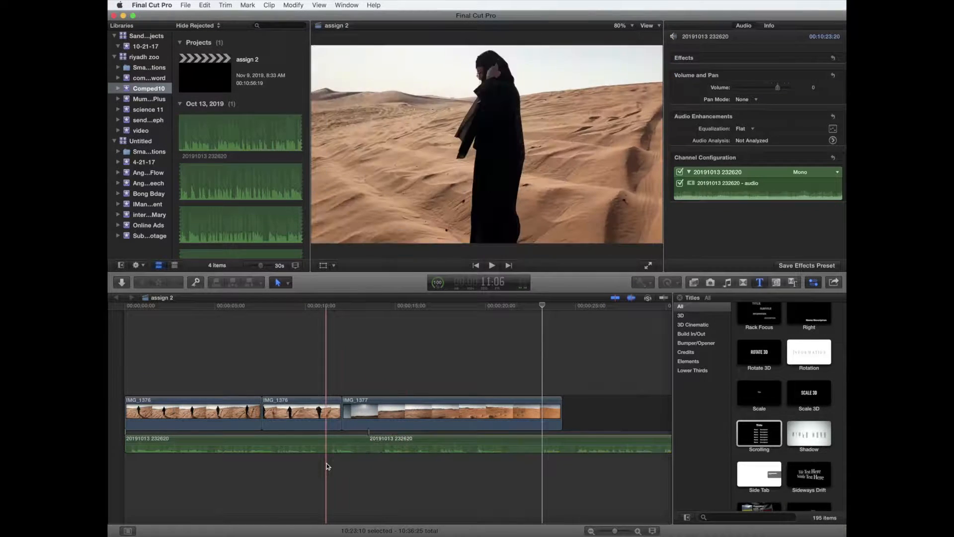
- Play the audio across the join from about 11:06 and shorten the second recording part to end at about 23:00
click(328, 467)
key(space)
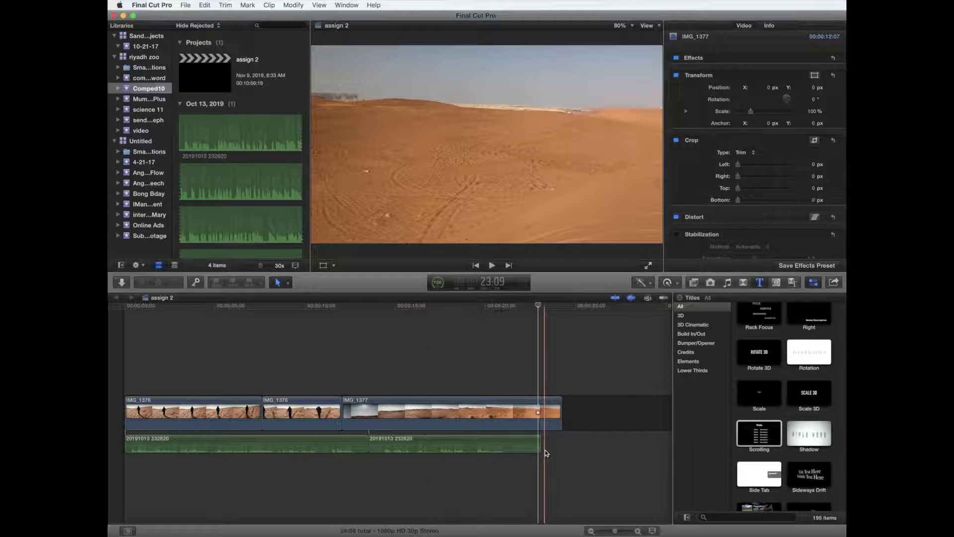
- Speed up the IMG_1377 clip with the 2x Fast preset and readjust its retiming to 110% so it ends with the audio
click(548, 405)
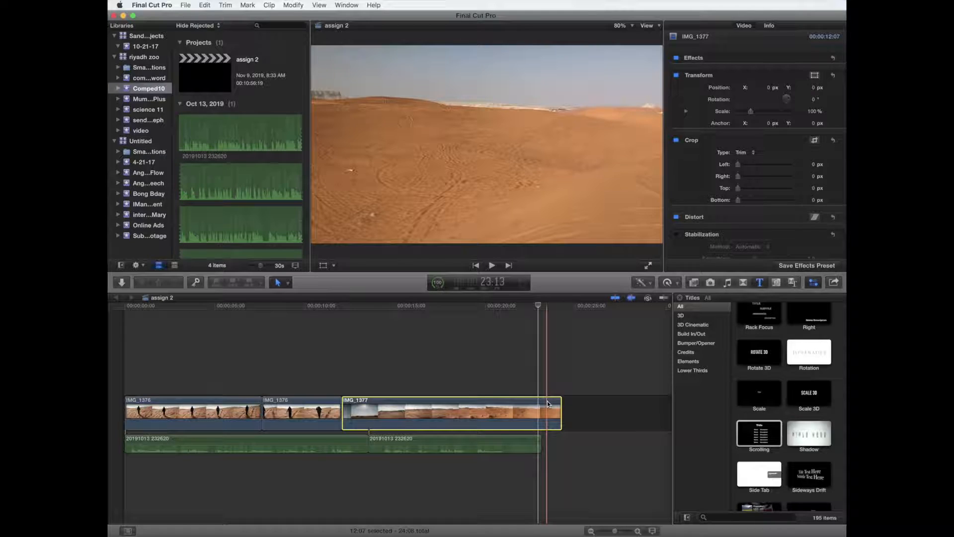
click(669, 283)
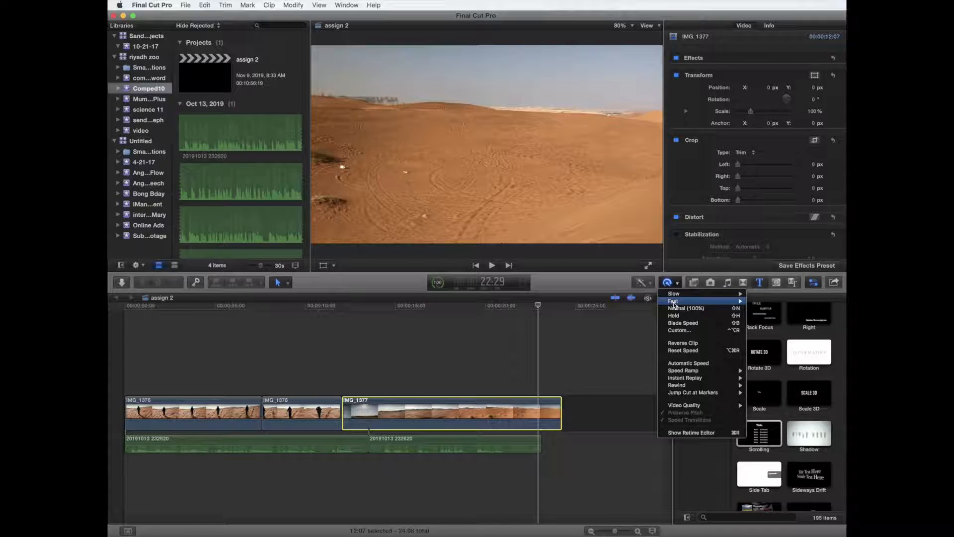
mouse_move(673, 301)
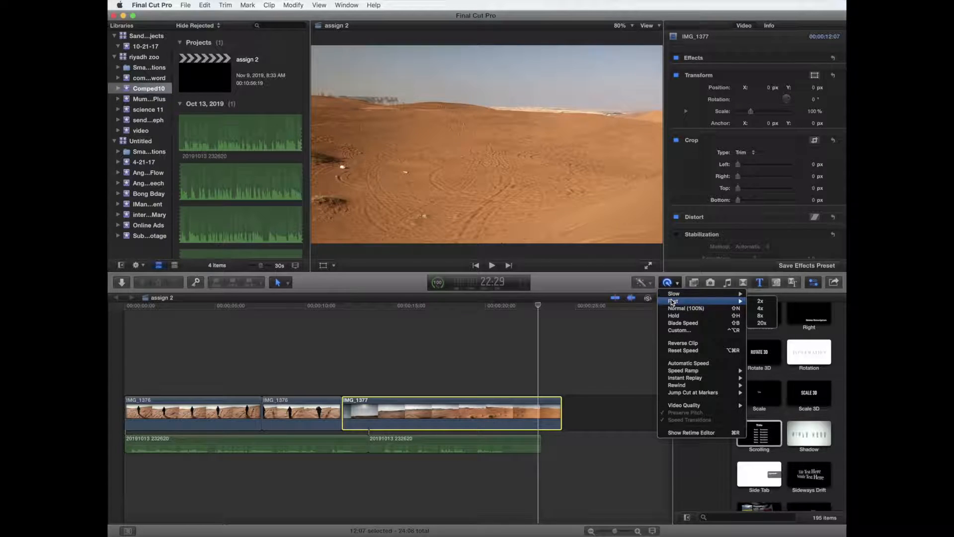
click(768, 303)
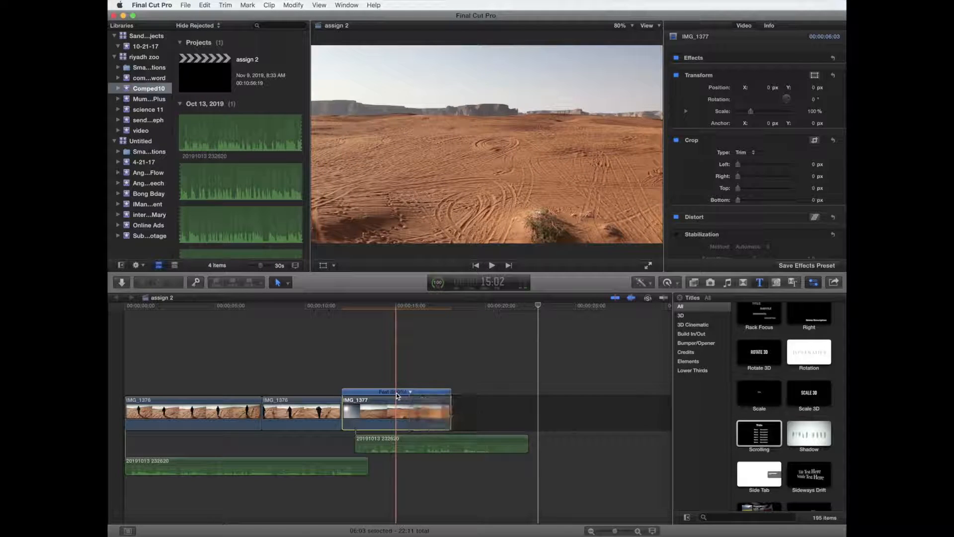
click(398, 393)
click(433, 424)
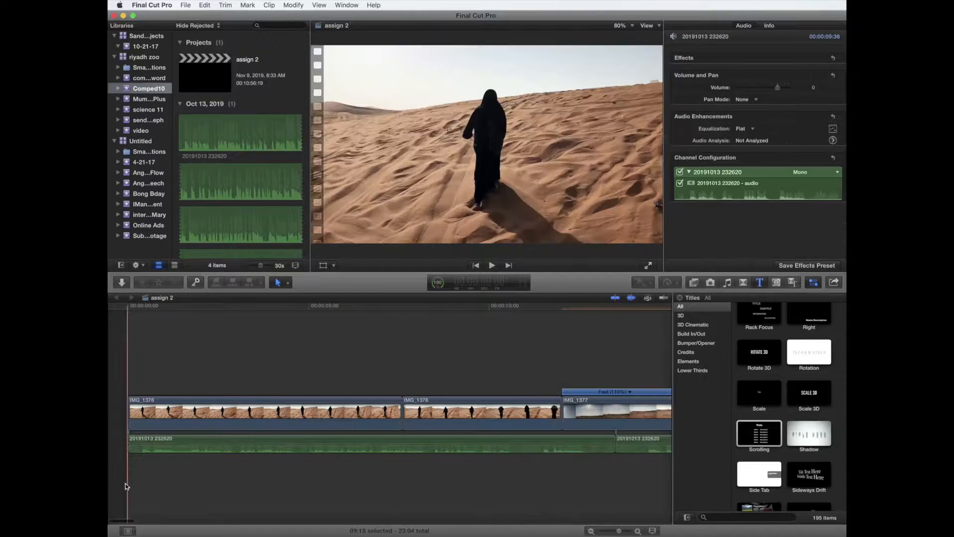
- Play back the whole project from its beginning to check the retimed clip against the recording
click(125, 484)
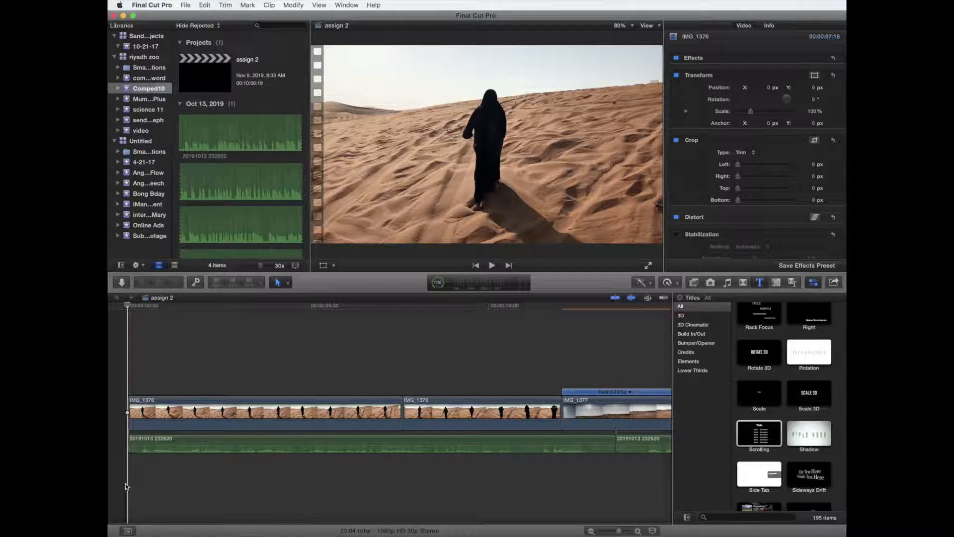
key(space)
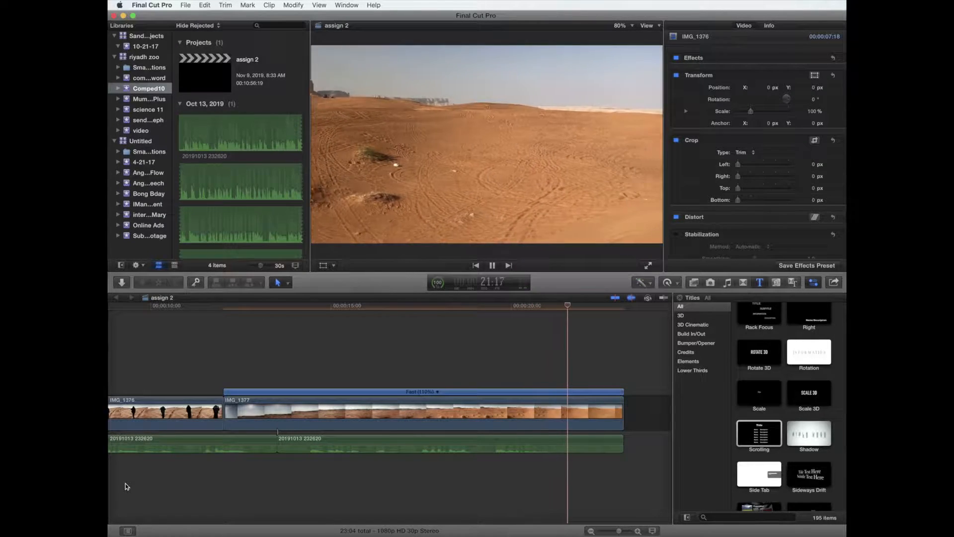
key(space)
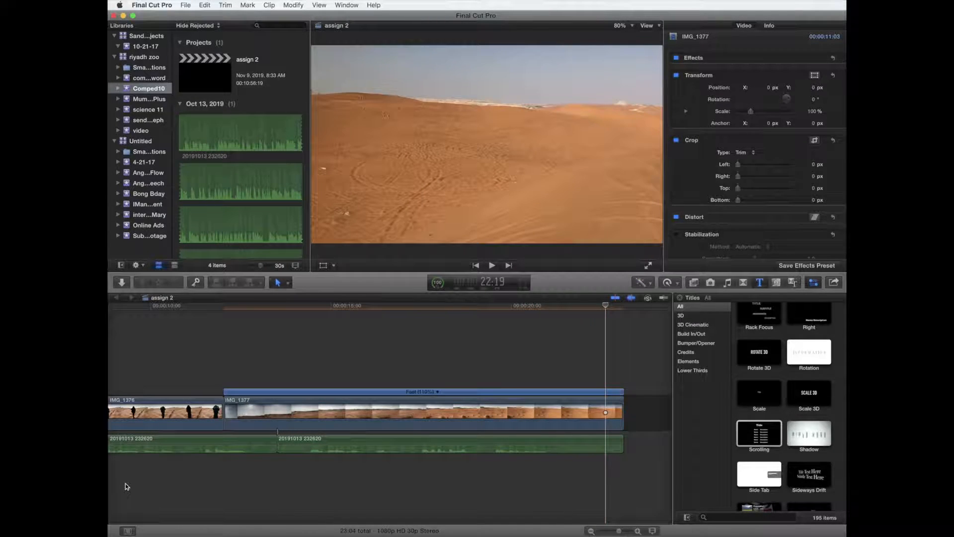
- Insert the Organic generator at the project's beginning, before the first IMG_1376 clip, and extend it to 5 seconds
click(777, 283)
scroll(758, 407, down, 5)
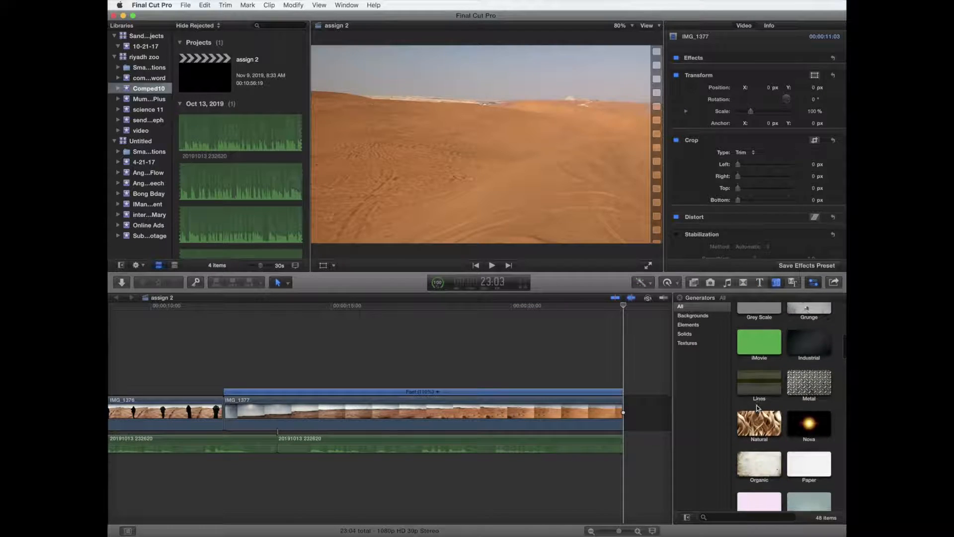
key(super+minus)
key(super+minus)
drag(759, 428, 133, 424)
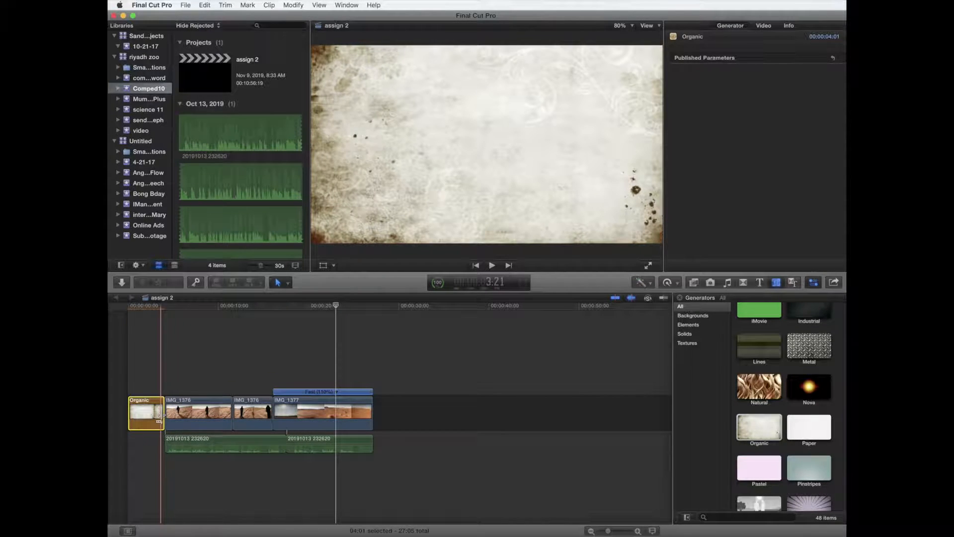
drag(161, 417, 172, 417)
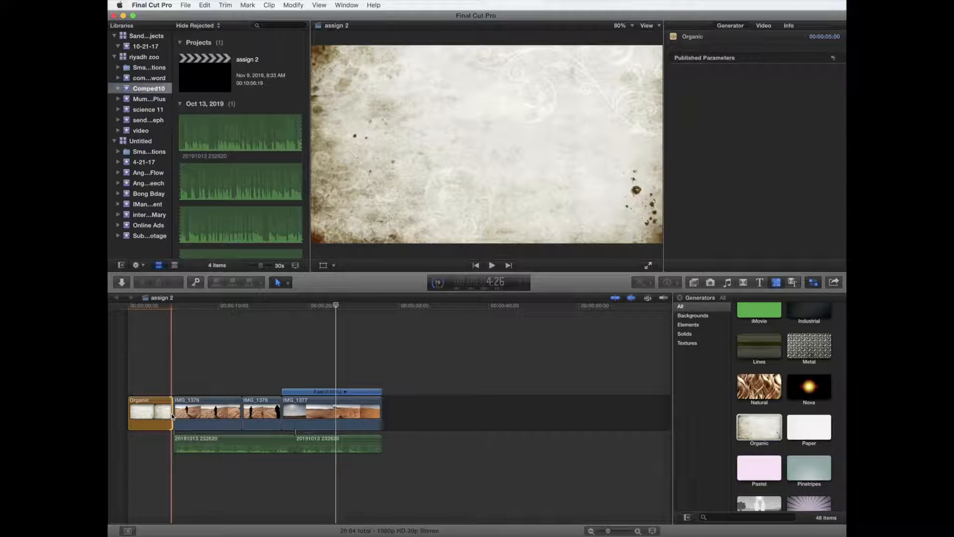
- Add the Pixie Dust title above the Organic background at the start of the project
click(761, 284)
scroll(763, 372, down, 10)
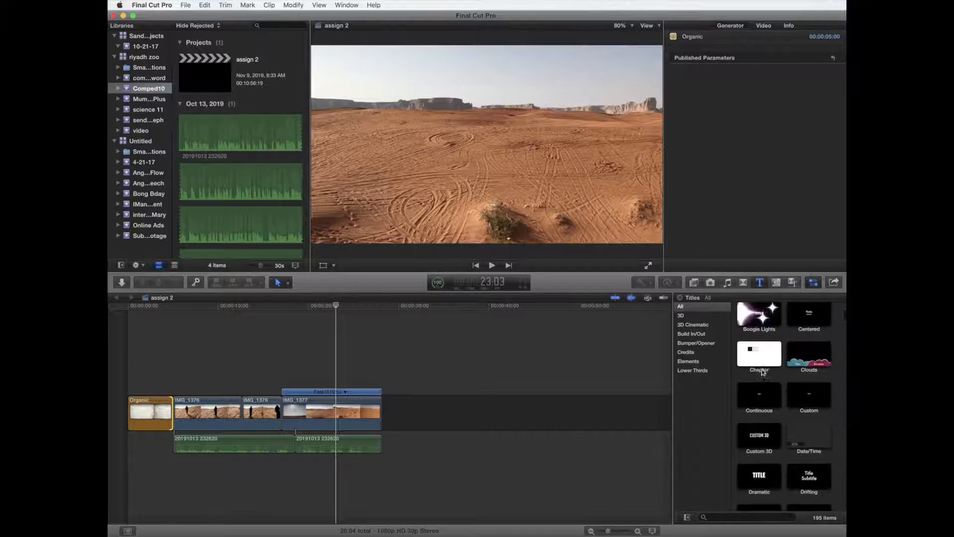
drag(759, 361, 132, 381)
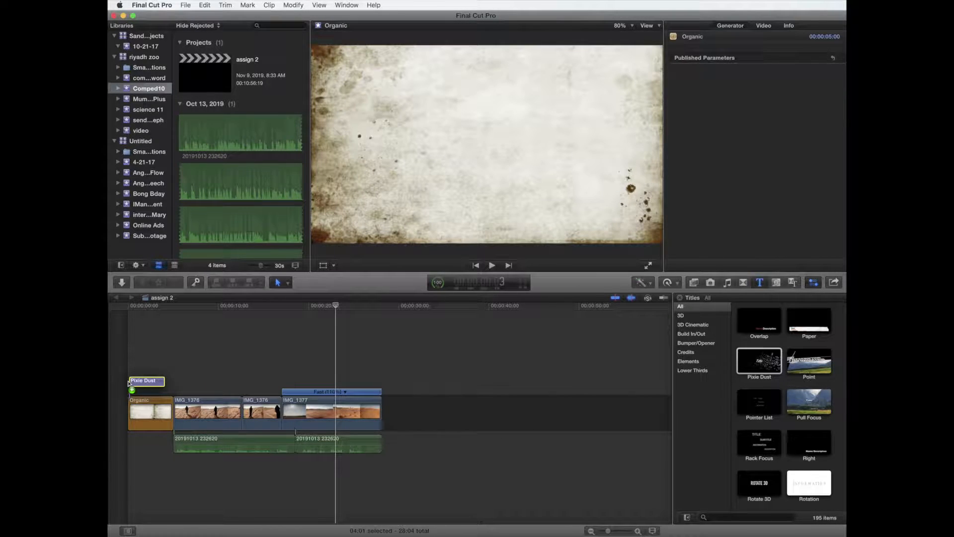
- Set the Pixie Dust title's text to "Video Editing" and "using Final Cut Pro" on two lines and preview it from the start
click(149, 387)
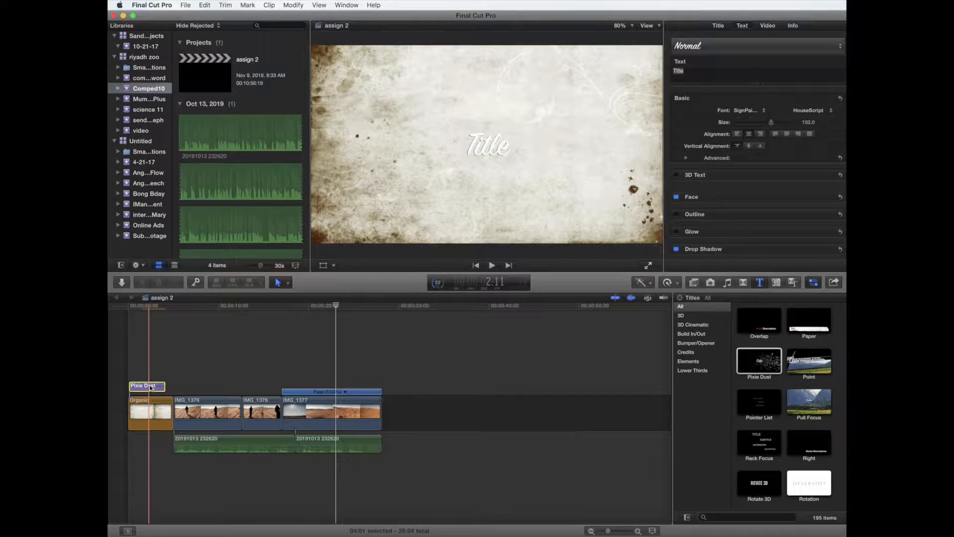
double_click(150, 386)
drag(688, 75, 669, 73)
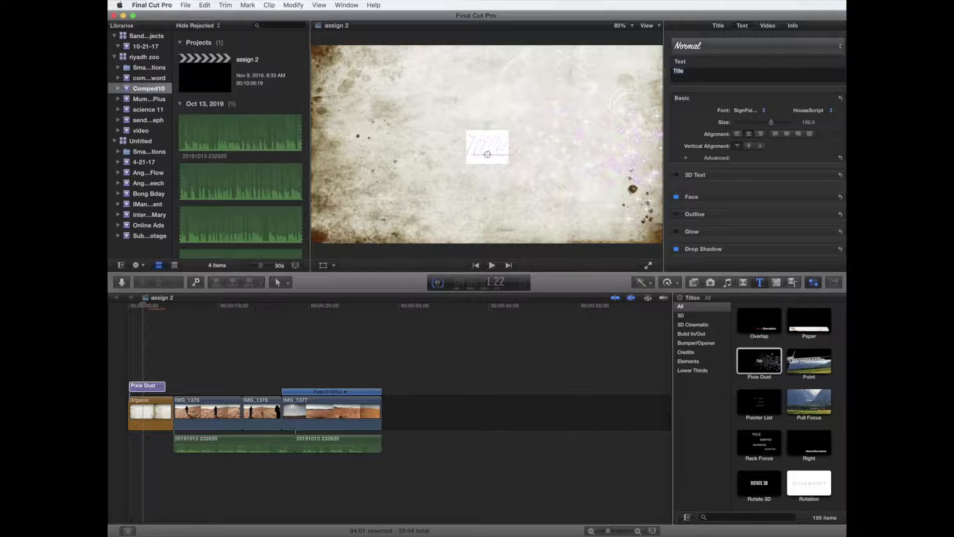
text(Video Editing)
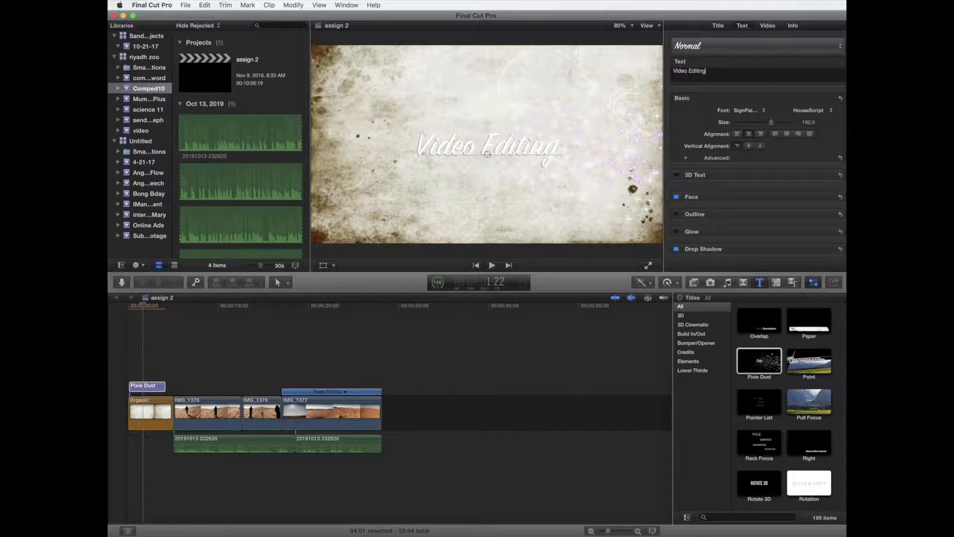
text( using Final Cut Pro)
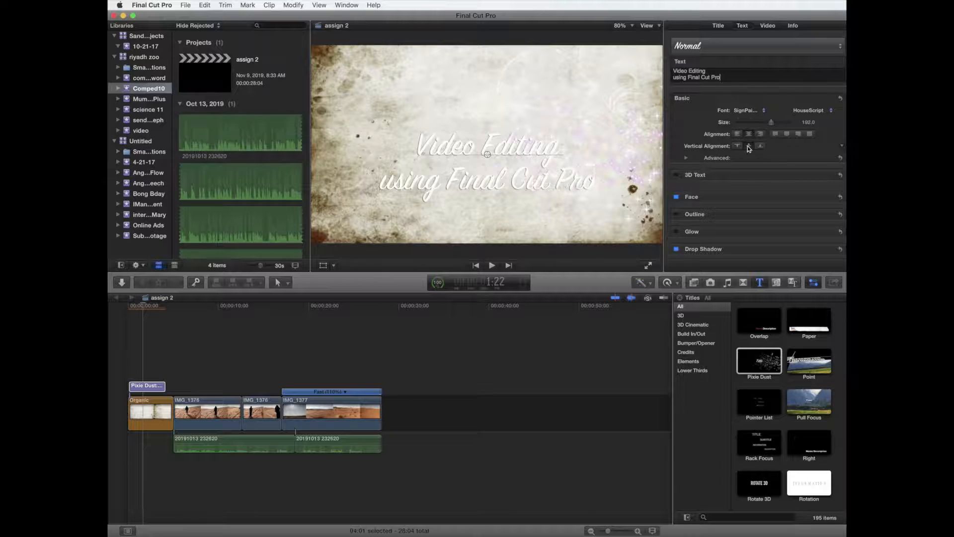
click(129, 455)
key(space)
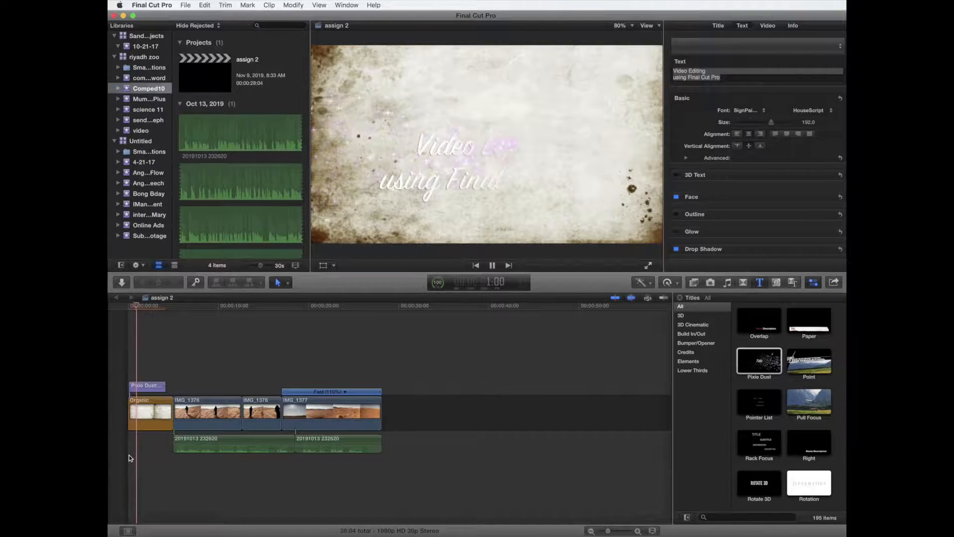
key(space)
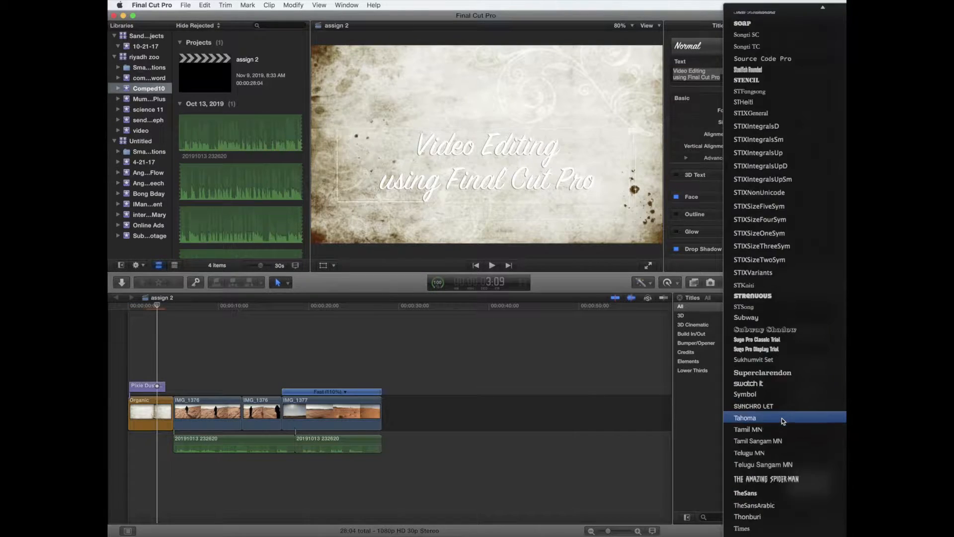
- Set the title's font to Virtus at size 160 and slightly increase its line spacing
scroll(783, 421, down, 10)
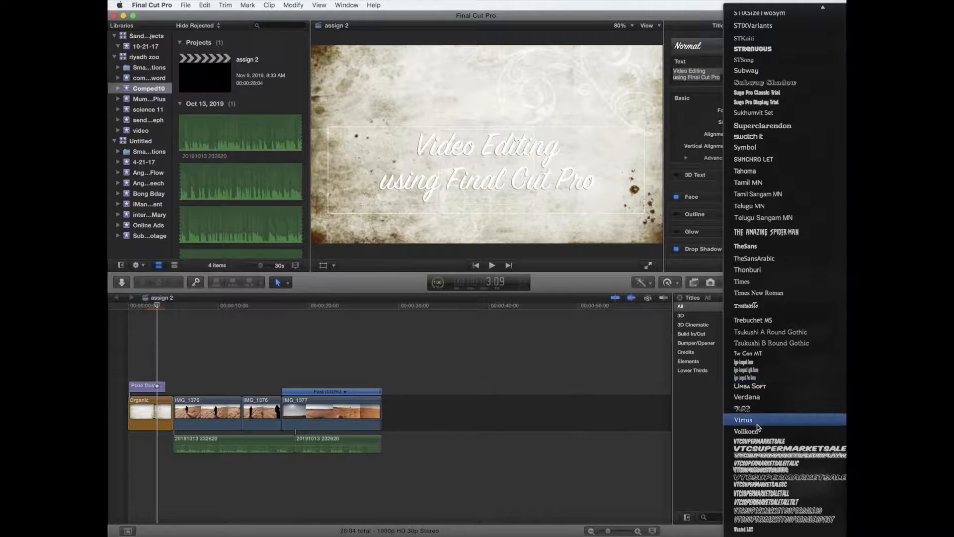
click(784, 421)
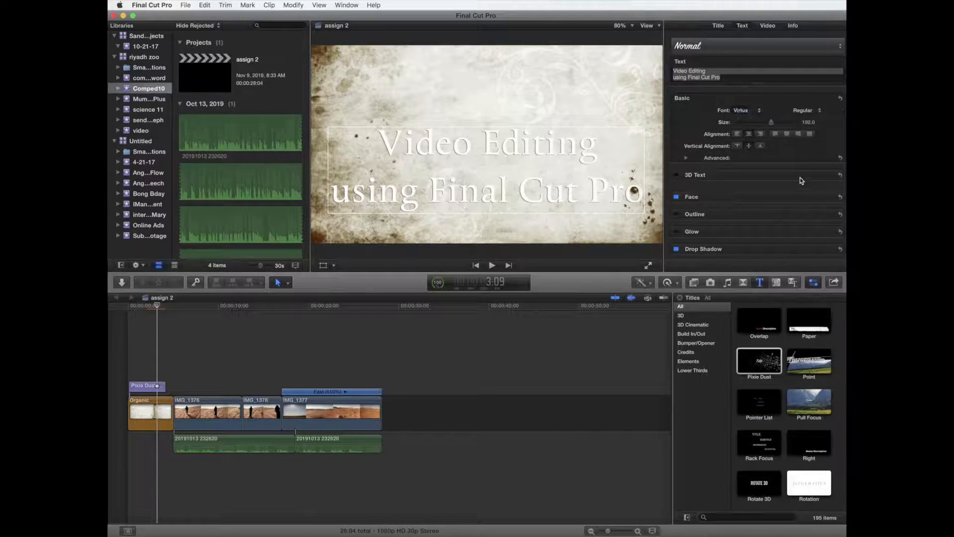
click(810, 123)
text(160)
key(Return)
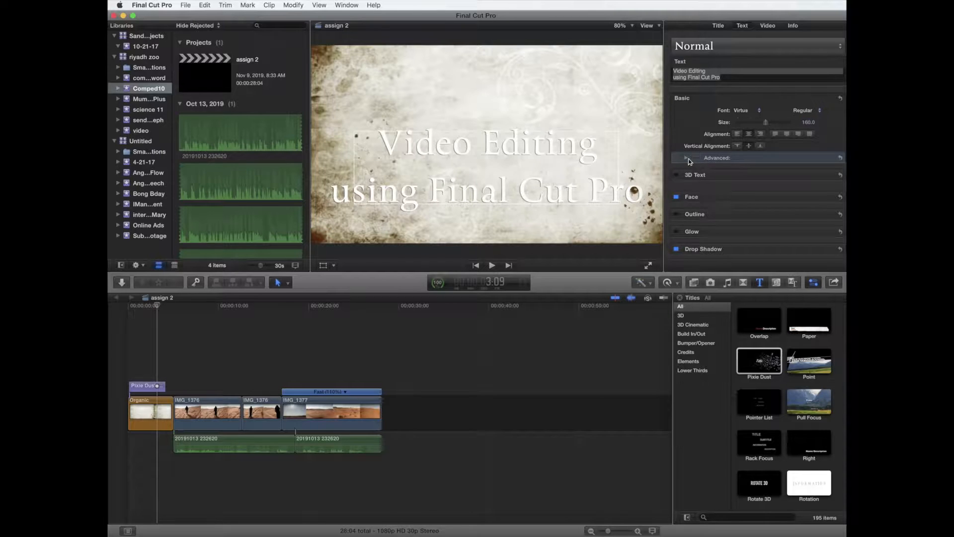
click(686, 158)
drag(764, 171, 766, 172)
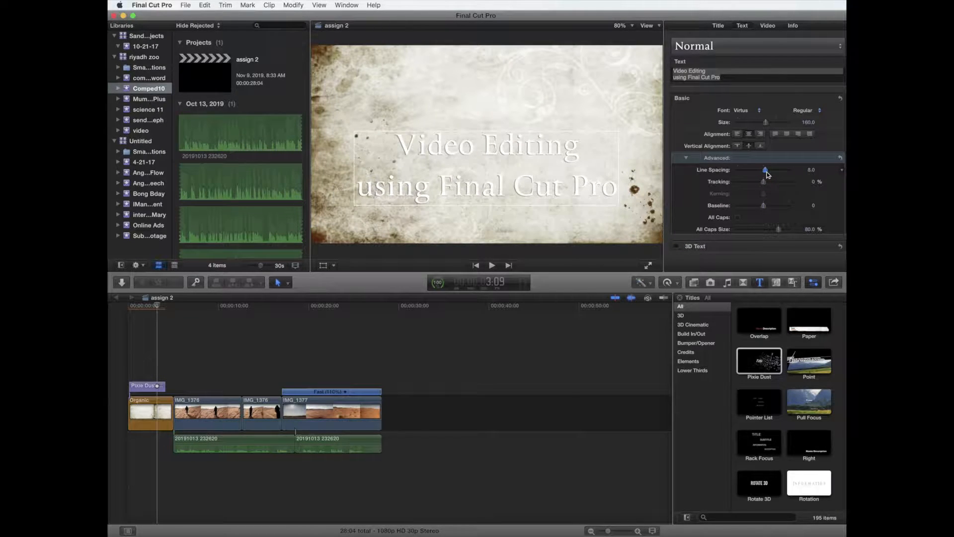
- Change the title's face color to a dark brown sampled from the Organic clip in the timeline
scroll(756, 186, down, 3)
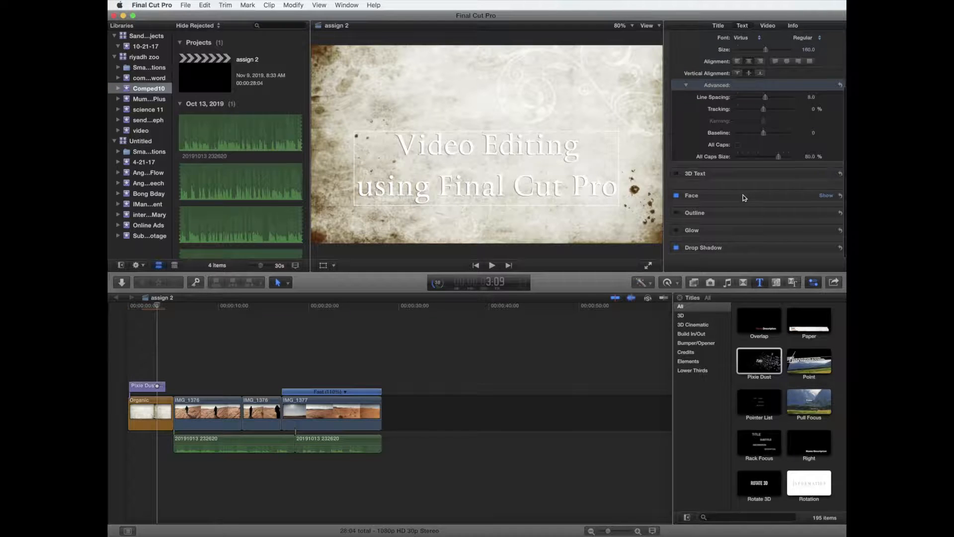
click(744, 198)
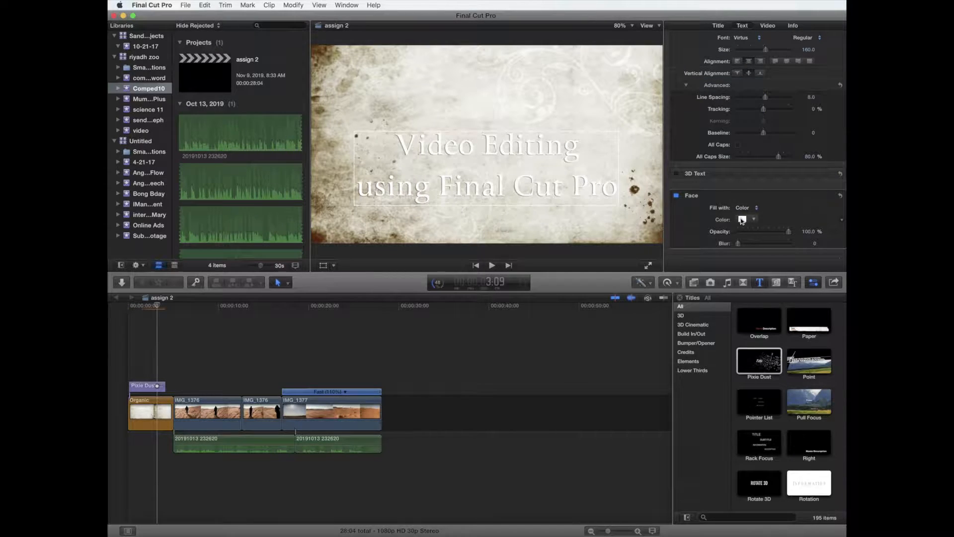
click(742, 219)
click(444, 387)
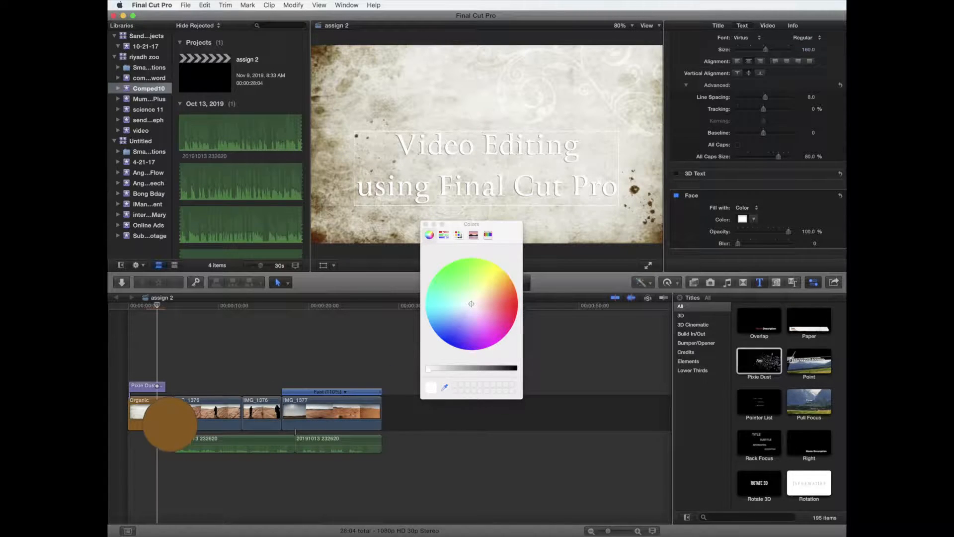
click(171, 420)
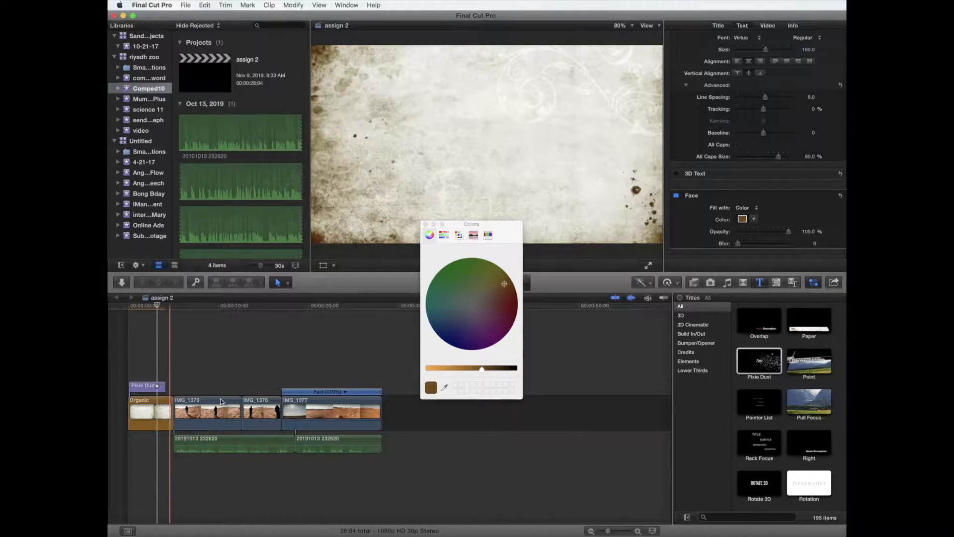
click(426, 225)
- Move the title text slightly up in the frame and play it back from the project's start
drag(502, 173, 506, 152)
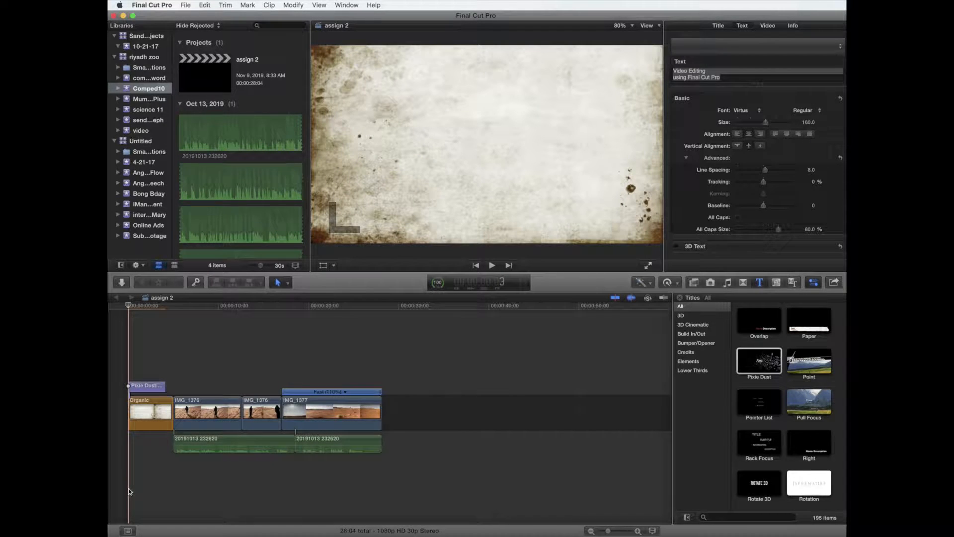
key(space)
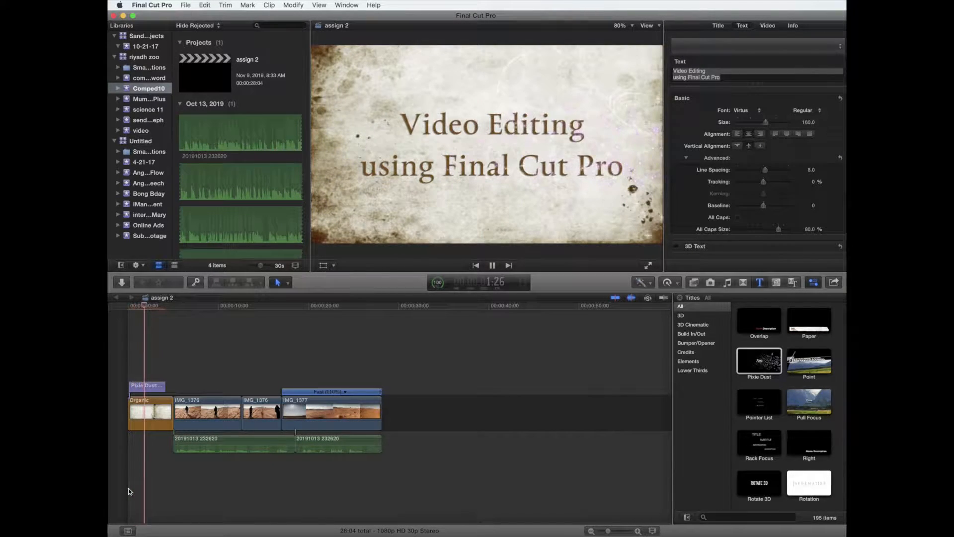
- Trim 1 second off the first IMG_1376 clip and add a Center transition between the Organic background and that clip
click(776, 282)
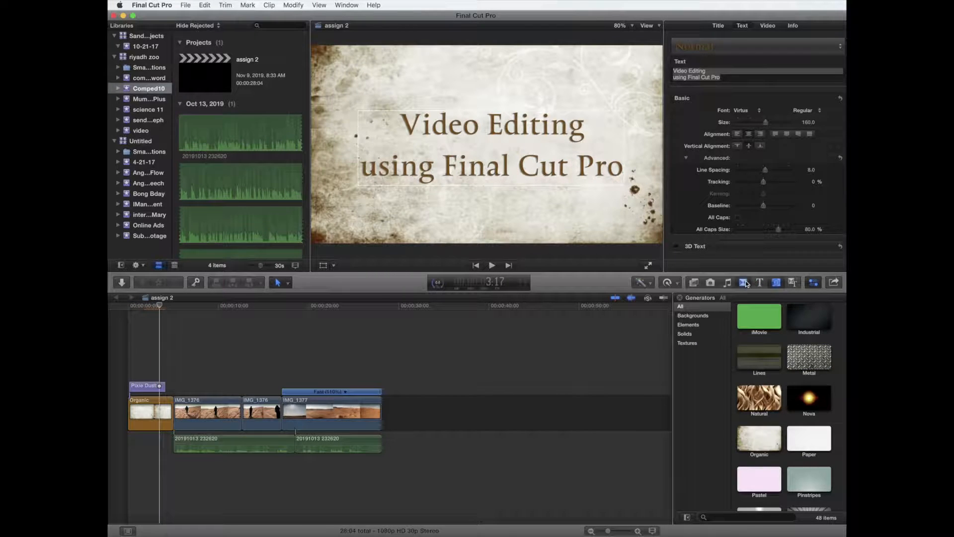
key(ctrl+super+5)
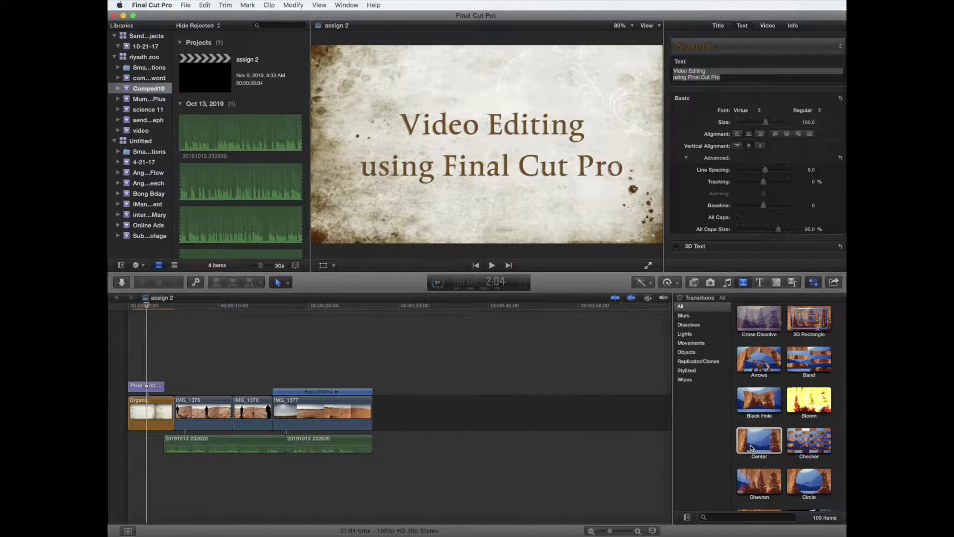
drag(752, 447, 174, 413)
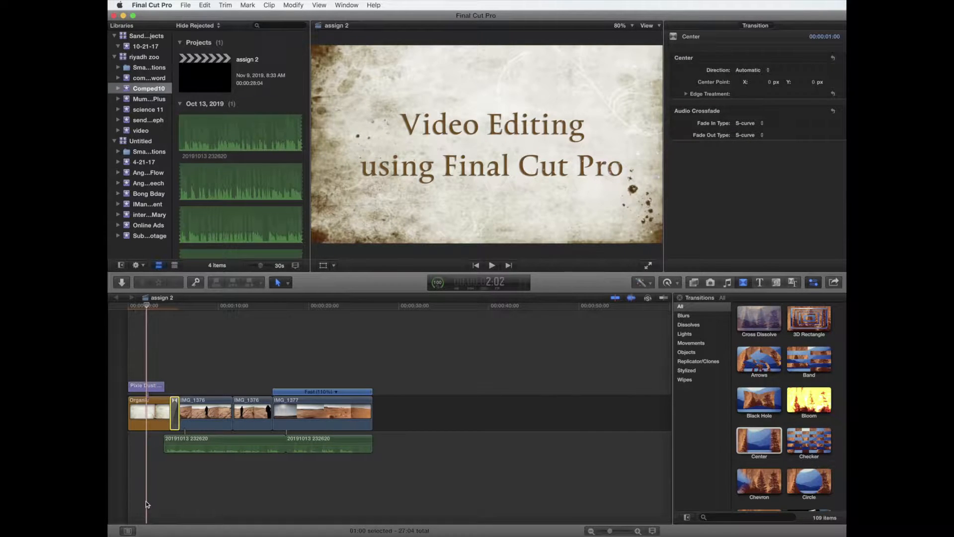
- Play the project from its start through the opening title and the Center transition into the first IMG_1376 clip
click(130, 497)
key(space)
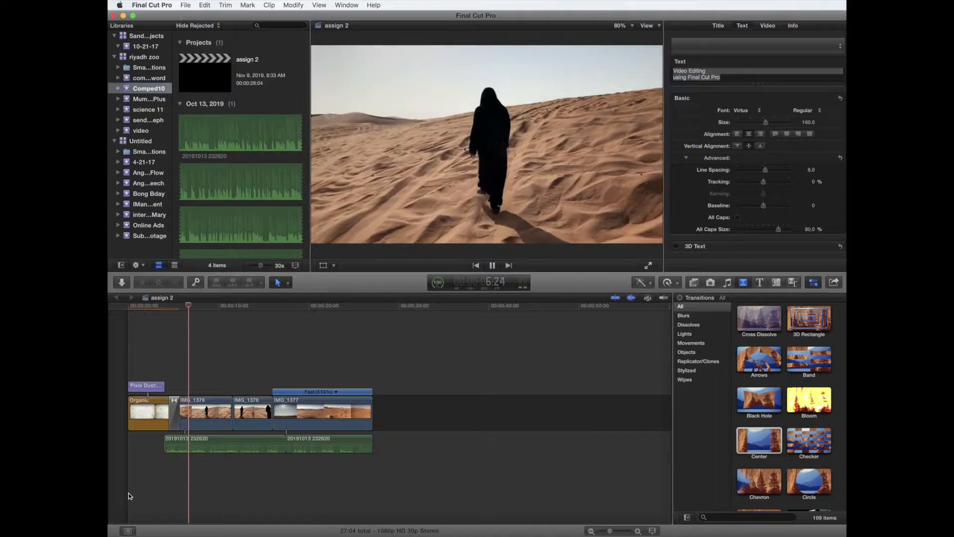
key(space)
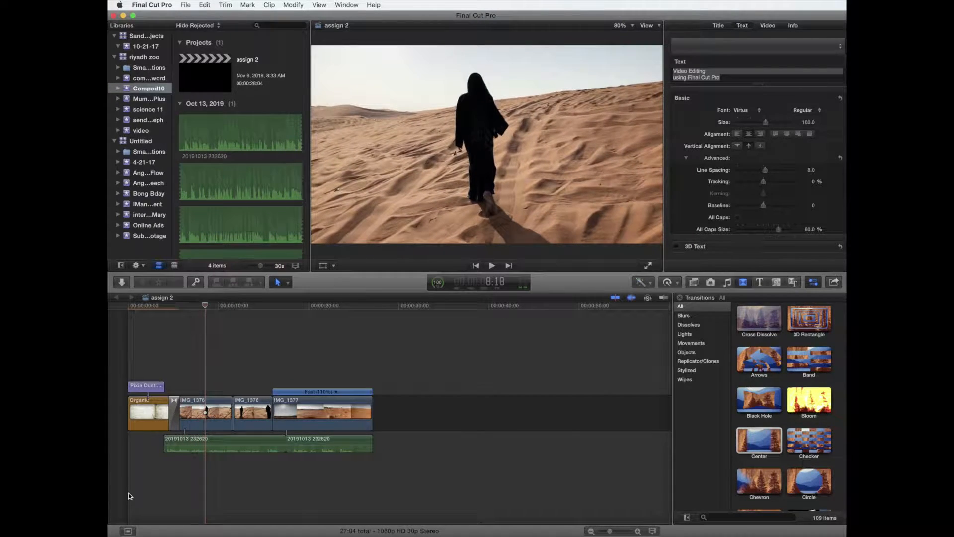
- Add the Scrolling title after the IMG_1377 clip as the closing credits and select it for inspection
scroll(761, 387, down, 5)
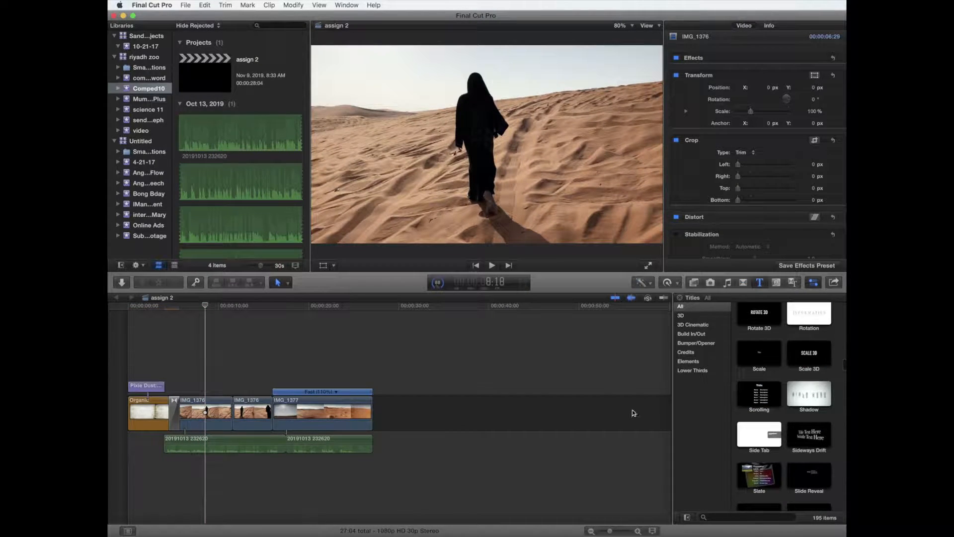
drag(760, 395, 383, 413)
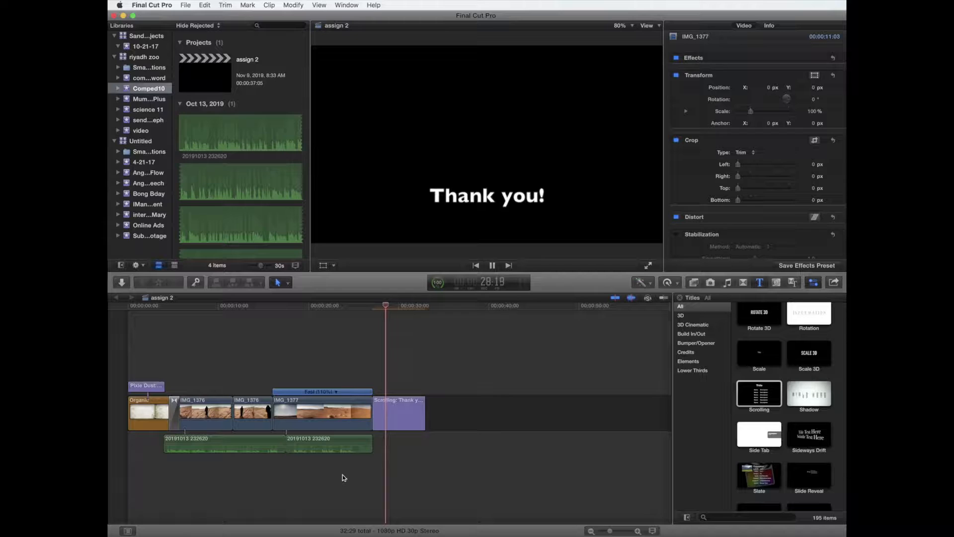
click(419, 412)
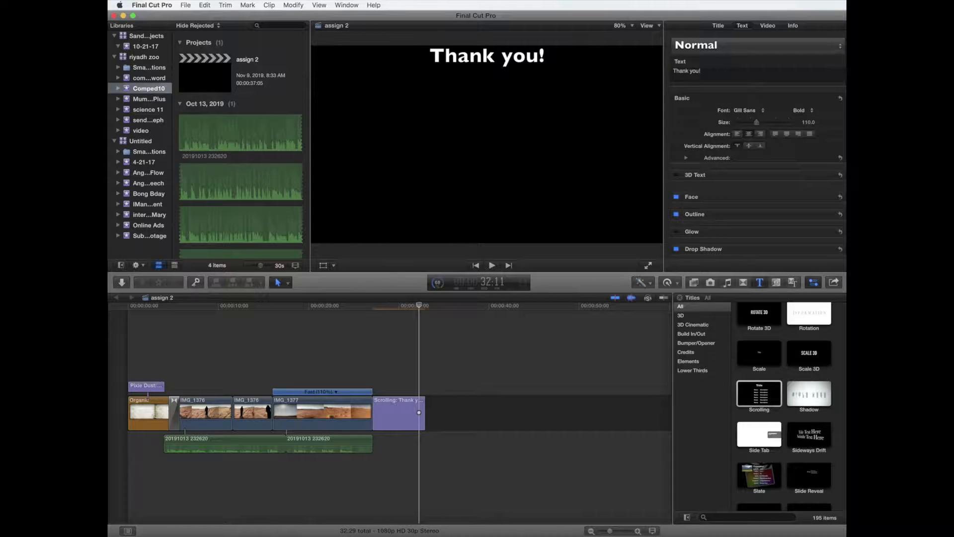
- Import the desertback audio file beneath the timeline clips at the project's start and play the opening with it
key(super+Tab)
drag(600, 313, 115, 468)
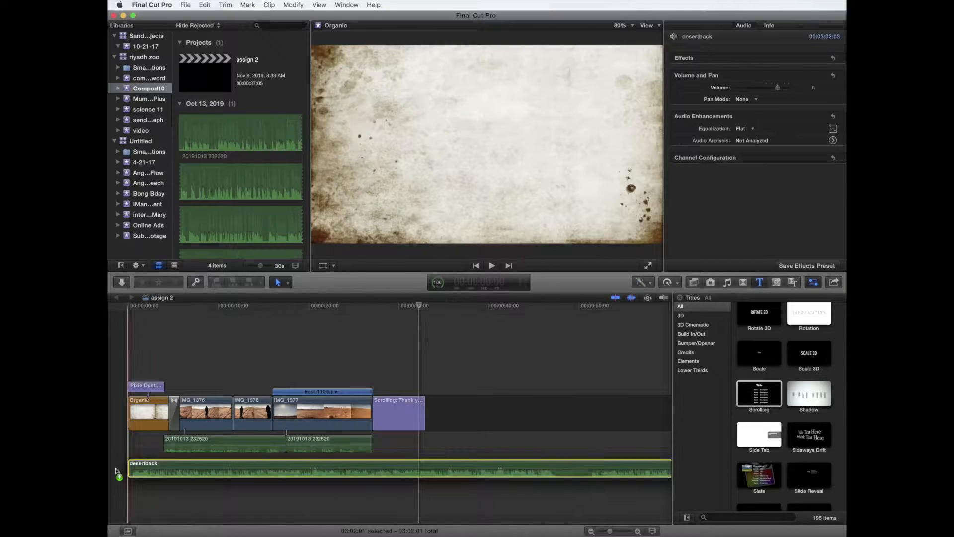
click(130, 485)
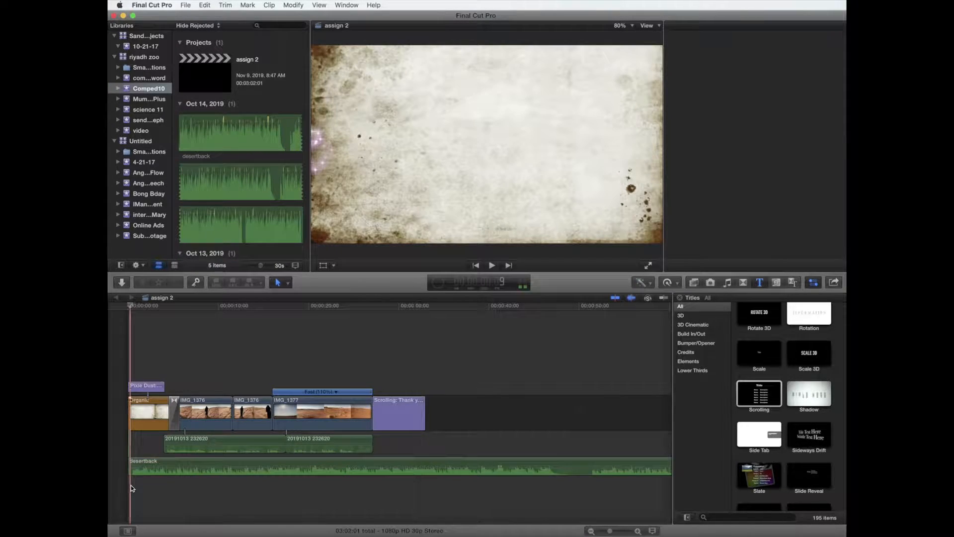
key(space)
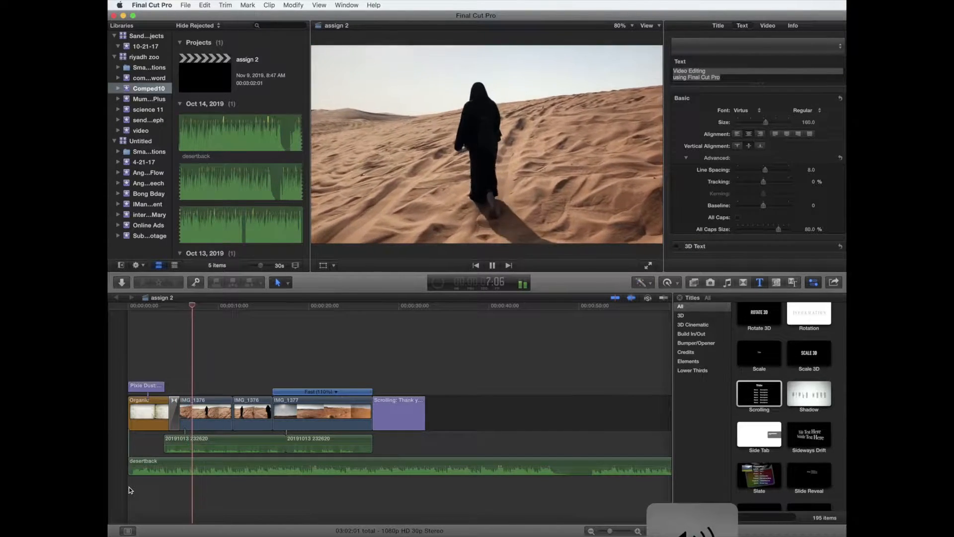
key(space)
click(128, 487)
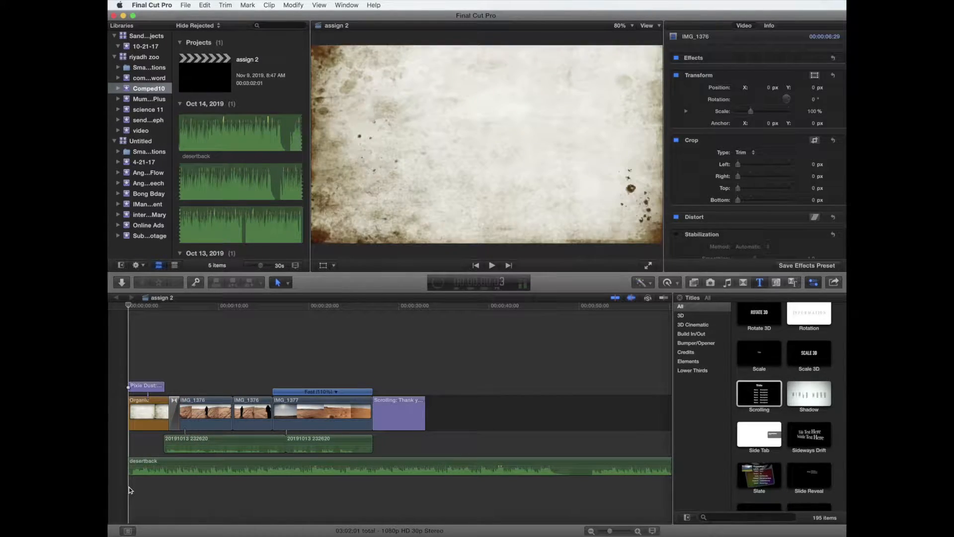
drag(165, 467, 166, 470)
key(space)
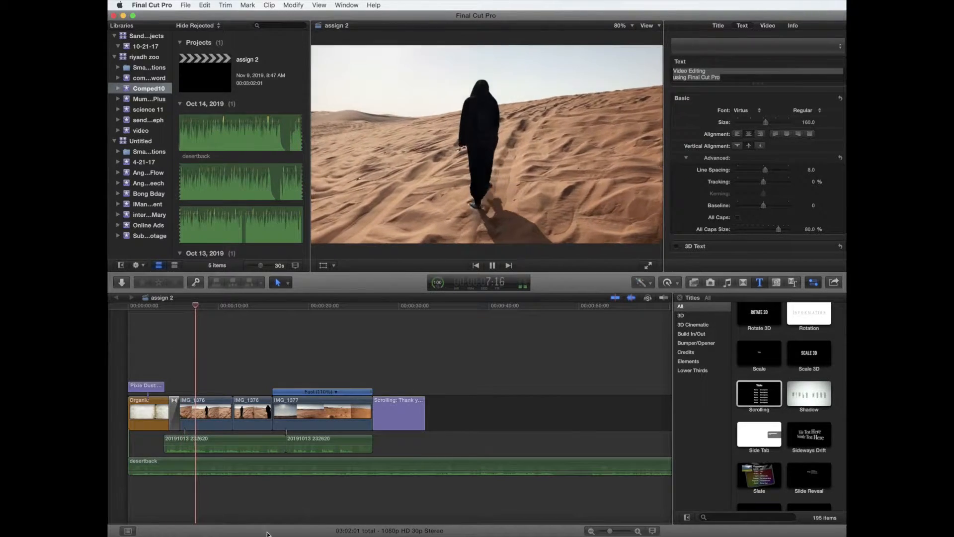
click(318, 446)
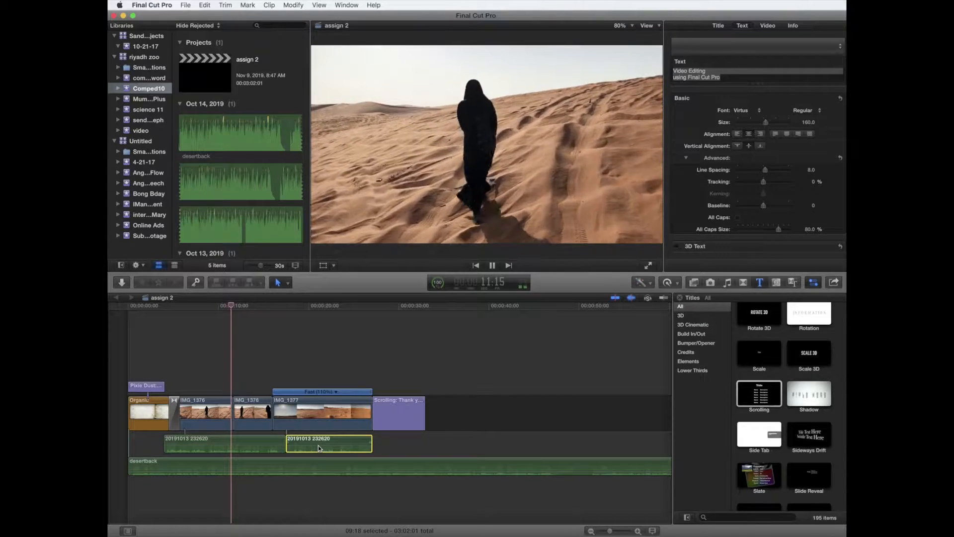
drag(318, 445, 308, 440)
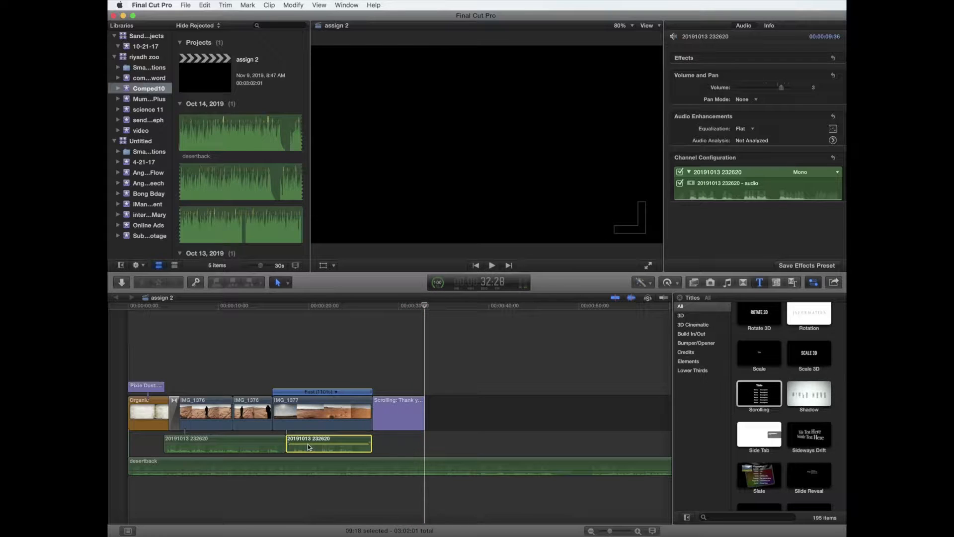
- Cut the desertback audio with the Blade tool at the end of the Scrolling title and delete the remainder
click(280, 283)
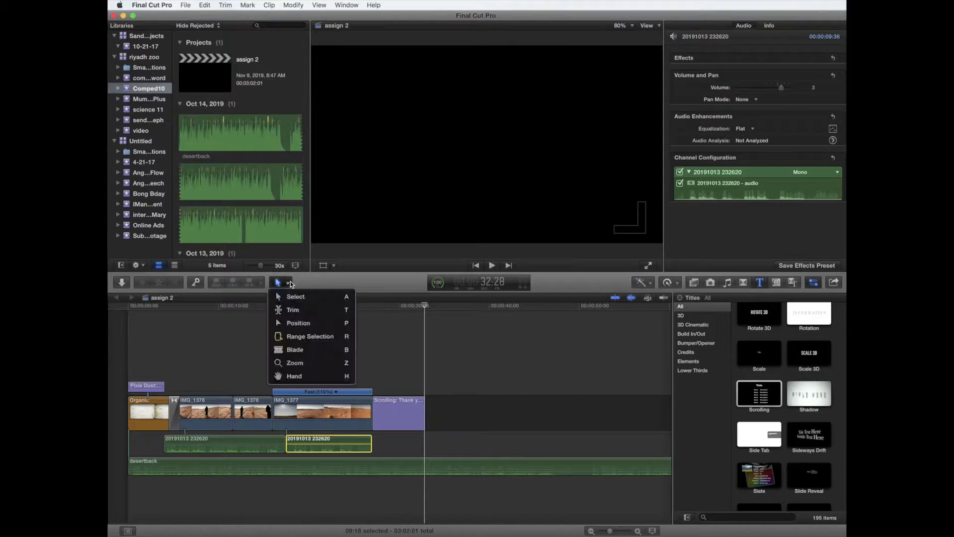
click(298, 347)
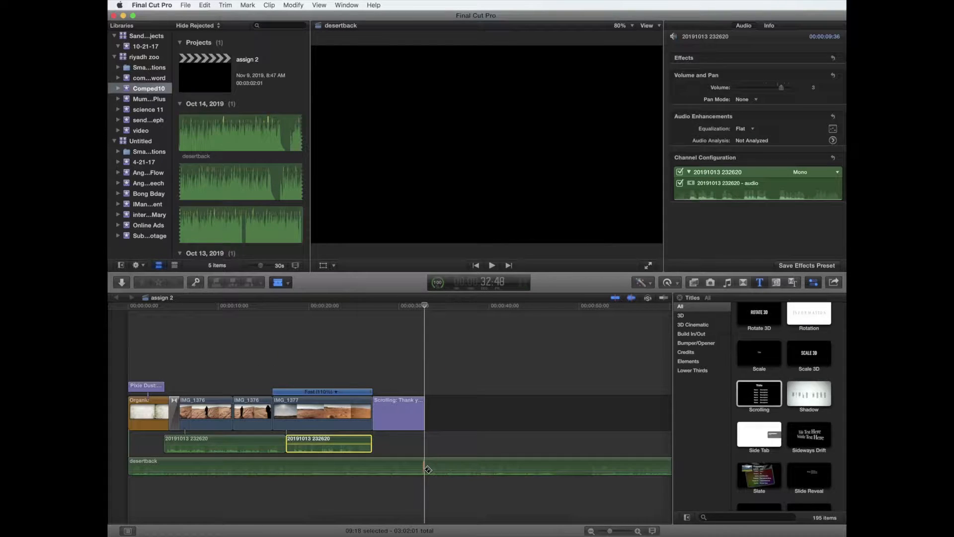
click(426, 469)
click(292, 285)
click(301, 299)
click(456, 441)
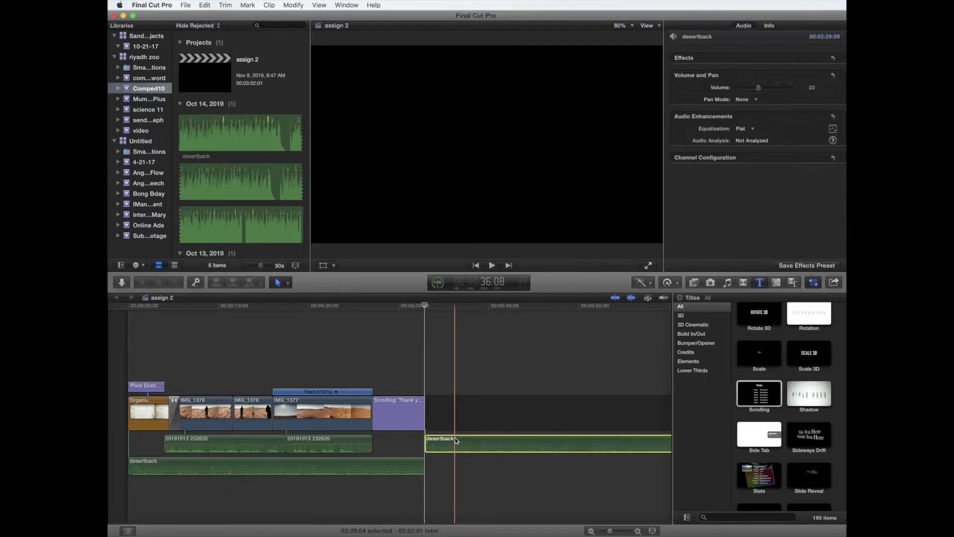
key(Delete)
- Fade out the end of the desertback audio over about 04:13, then play back the ending and the project from its start
drag(425, 465, 386, 468)
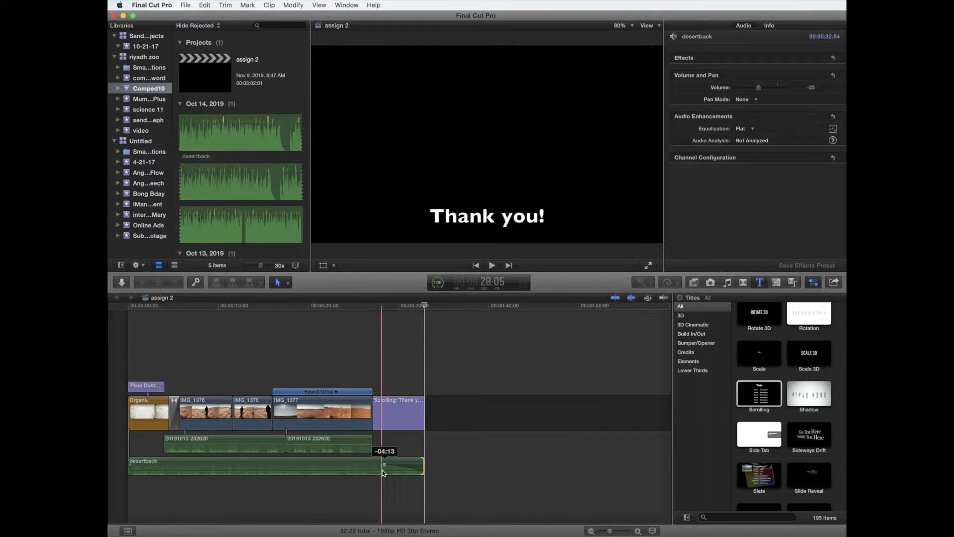
click(381, 494)
key(space)
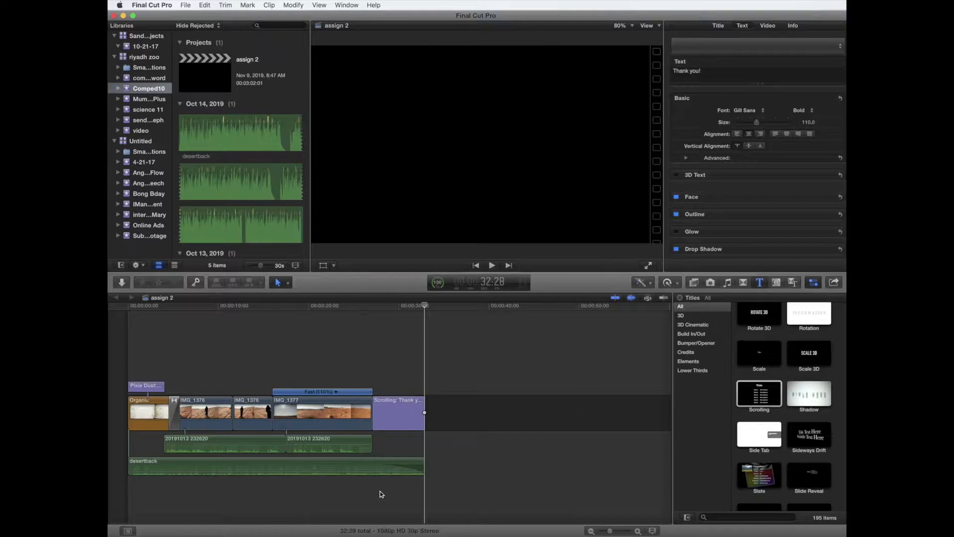
click(130, 505)
key(space)
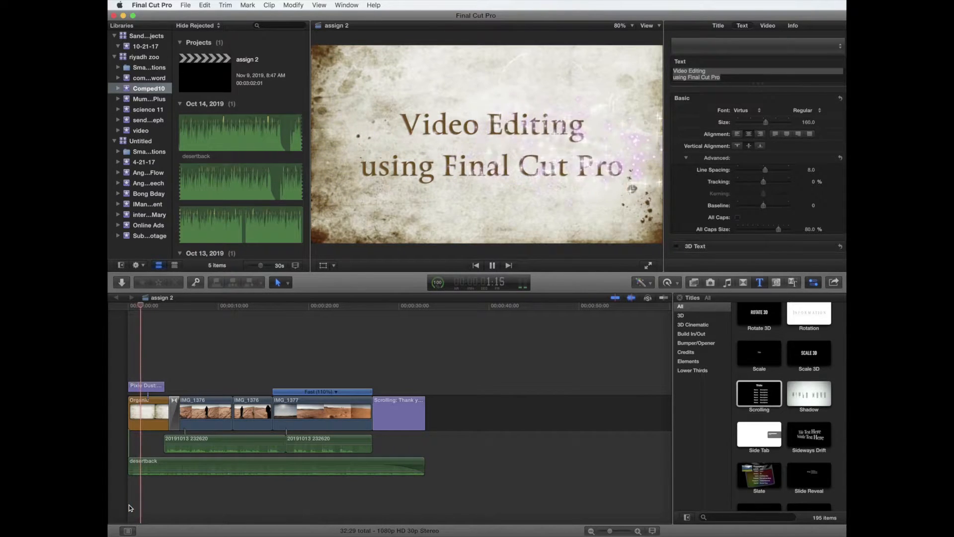